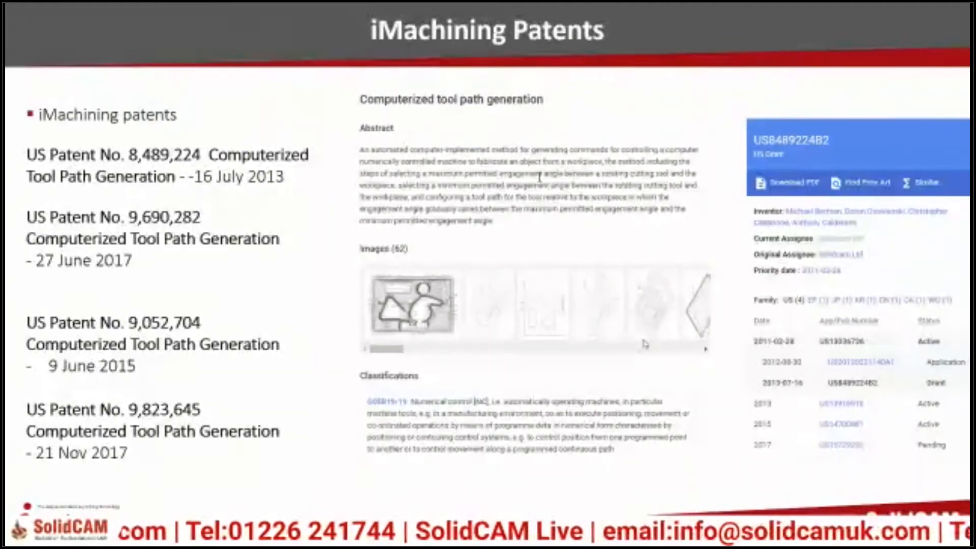
key("Right")
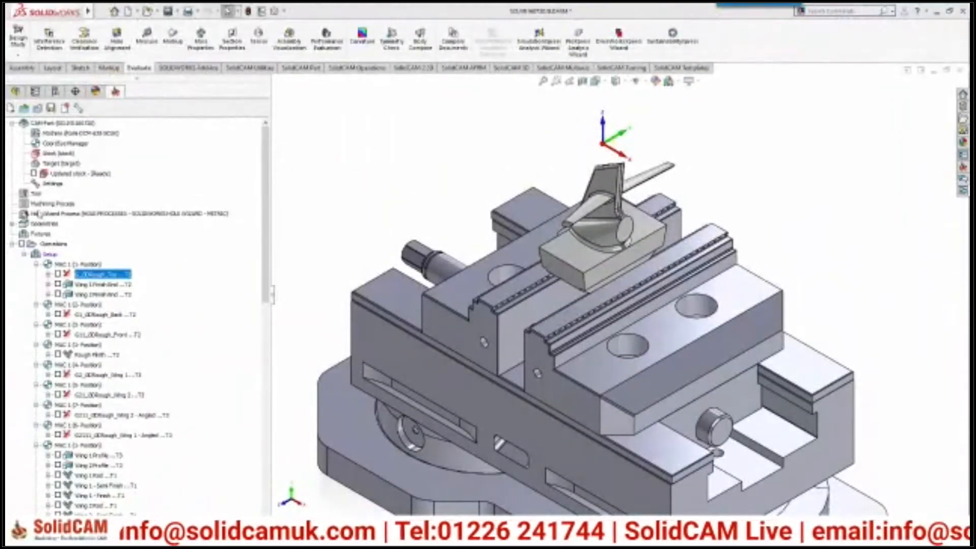
- Examine how the part and clamping fixture sit on the machine table in the setup's machine preview
double_click(50, 254)
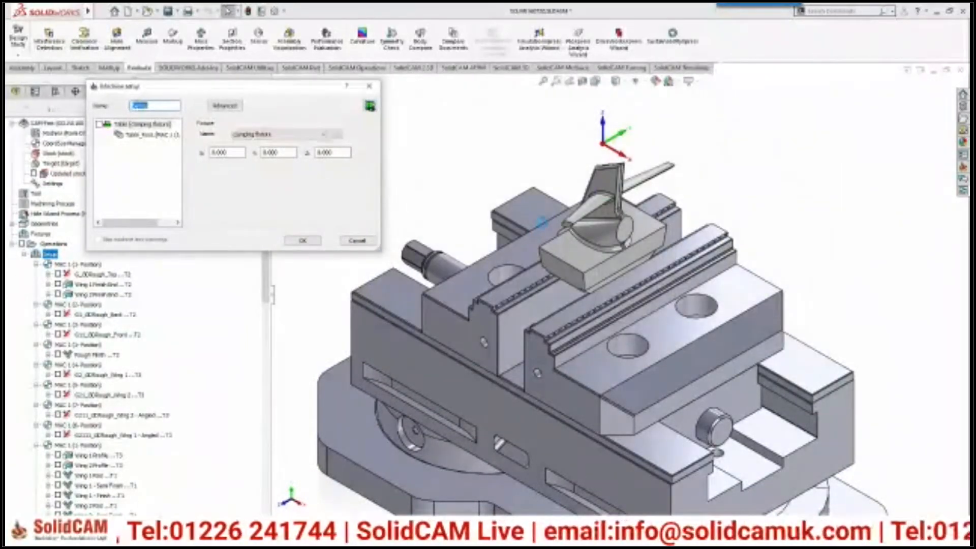
left_click(370, 106)
scroll(614, 219, "up", 4)
middle_click_drag(614, 220, 627, 181)
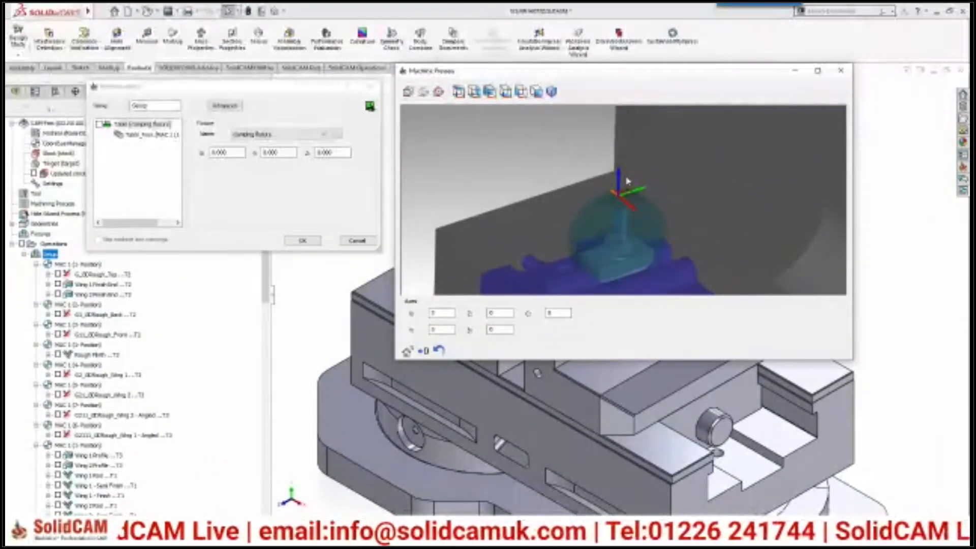
scroll(628, 180, "down", 5)
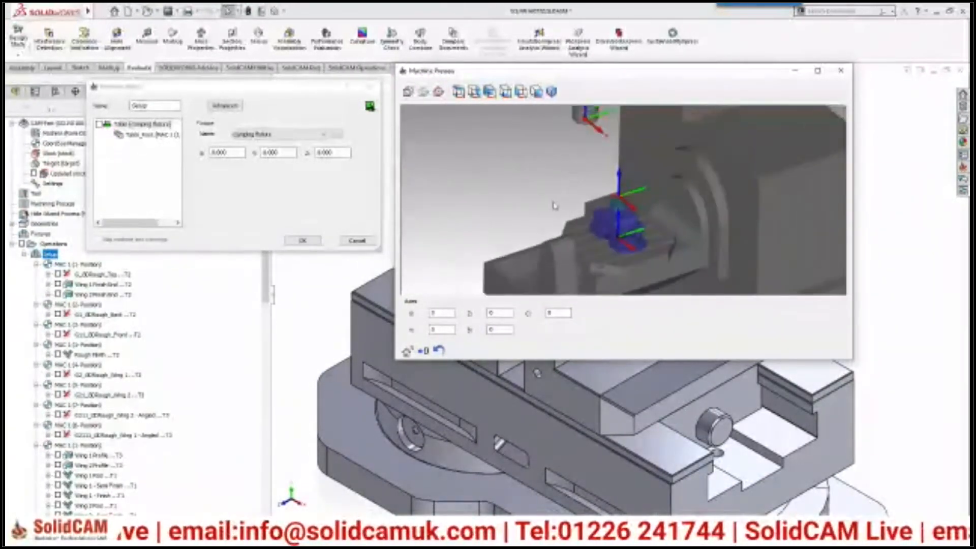
scroll(555, 205, "down", 2)
left_click(840, 70)
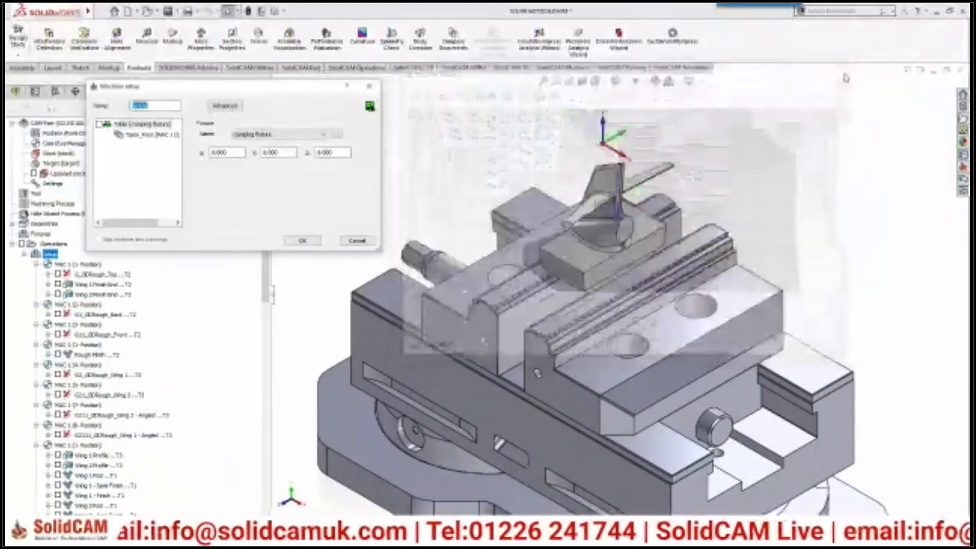
left_click(303, 241)
- Open the top roughing iMachining operation and review its target geometry and stock definition
left_click(102, 275)
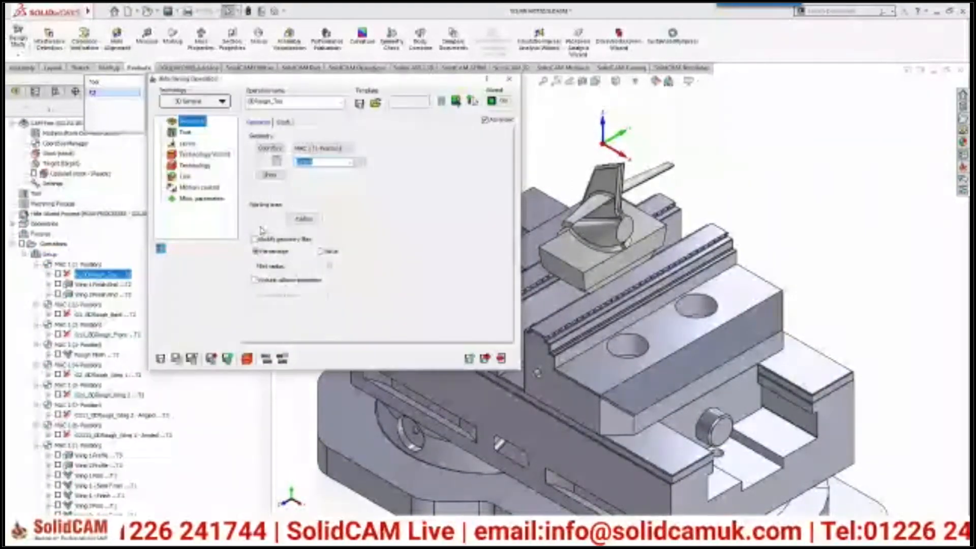
left_click(272, 176)
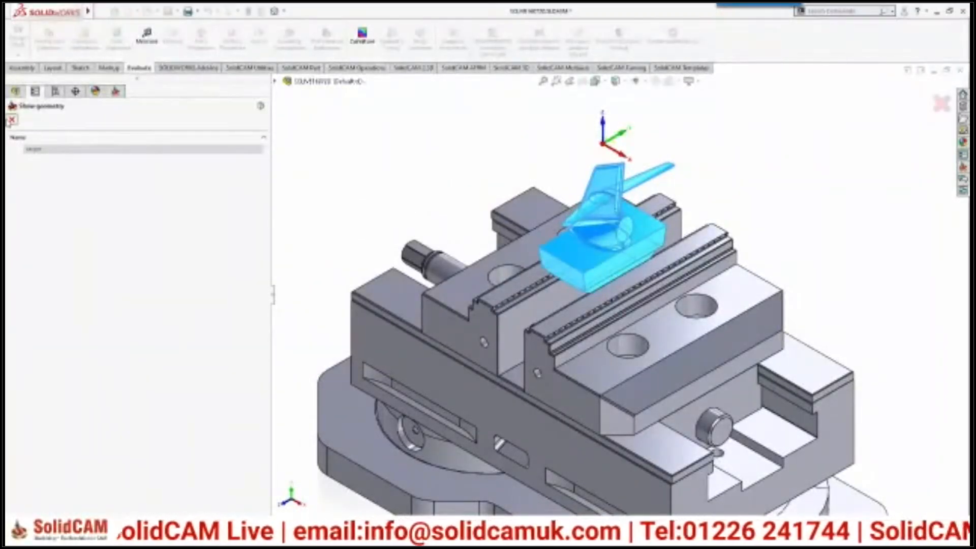
left_click(11, 120)
left_click(284, 122)
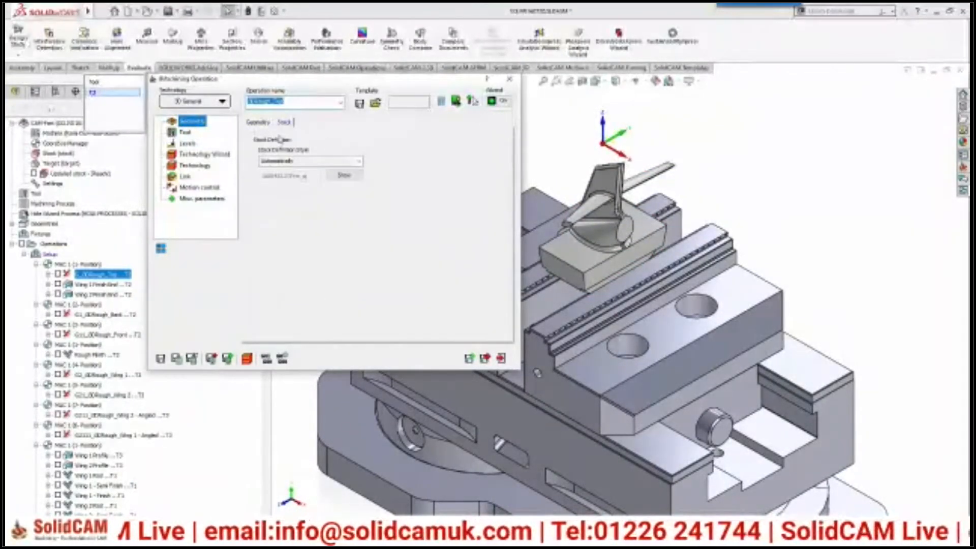
left_click(258, 123)
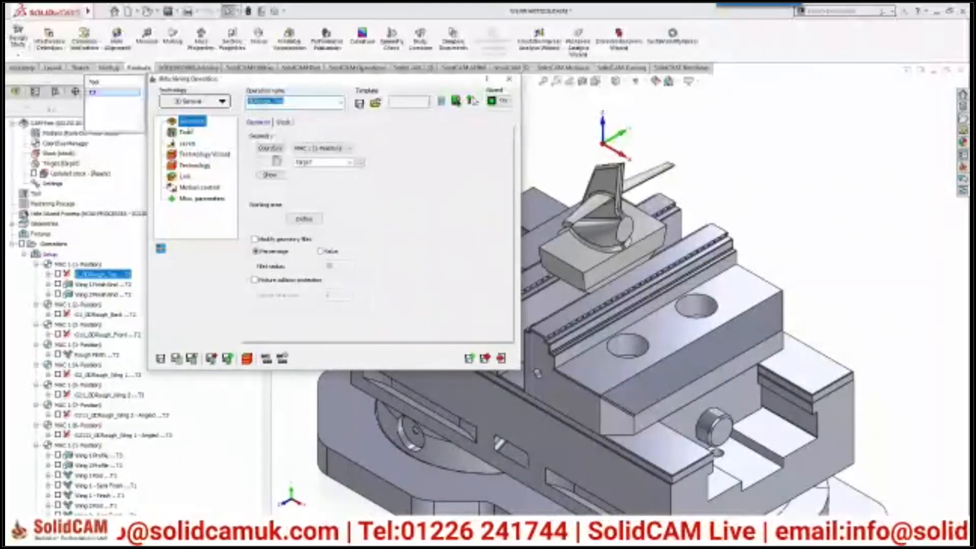
- Inspect the top roughing operation's 12 mm bull nose tool, including its topology, holder picture and cutting data
left_click(185, 132)
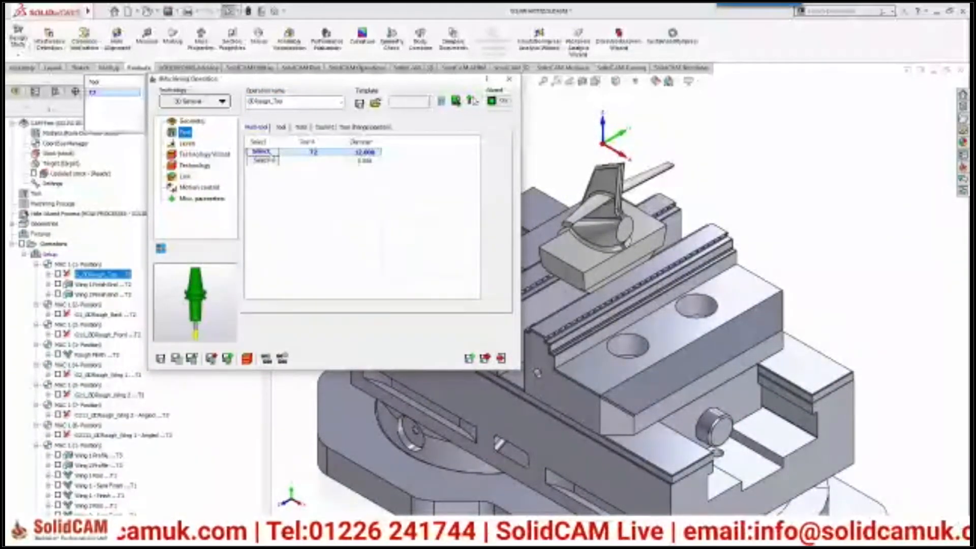
left_click(261, 152)
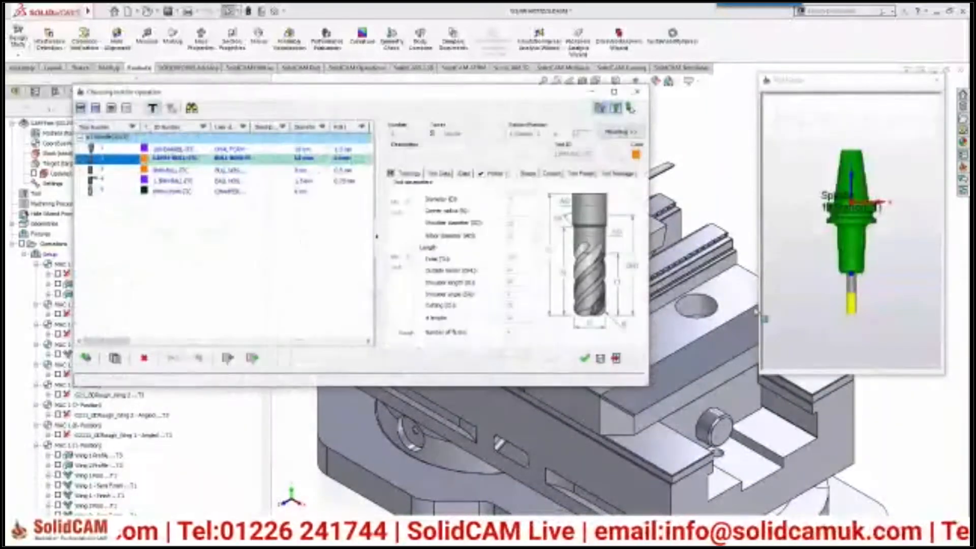
scroll(860, 278, "up", 5)
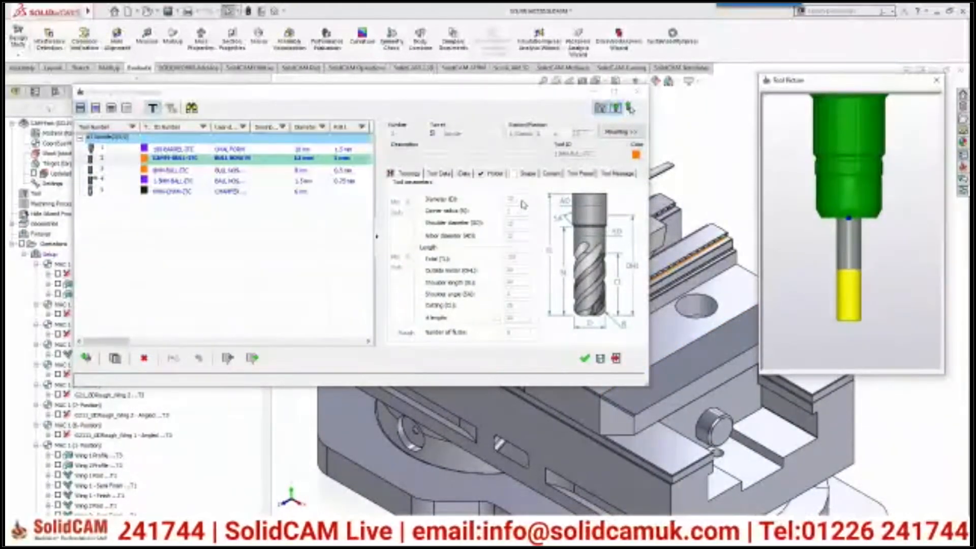
left_click(464, 173)
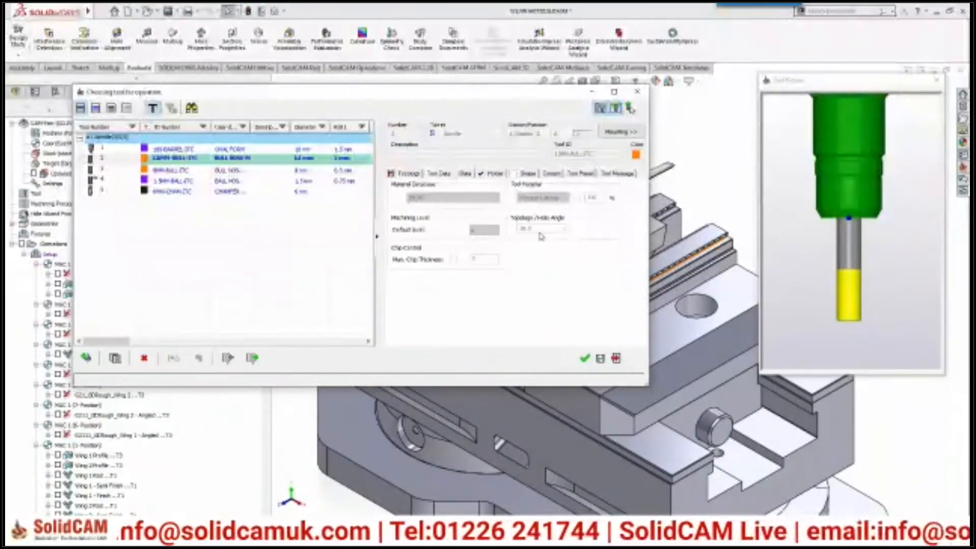
left_click(637, 92)
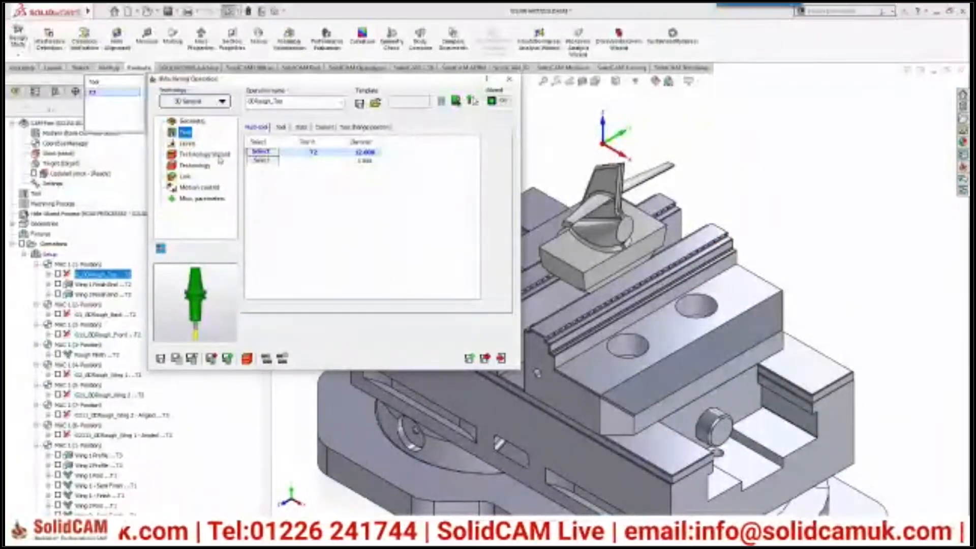
- Compare the top roughing operation's Technology Wizard cutting data in both output views and at machining levels 4 and 8
left_click(204, 155)
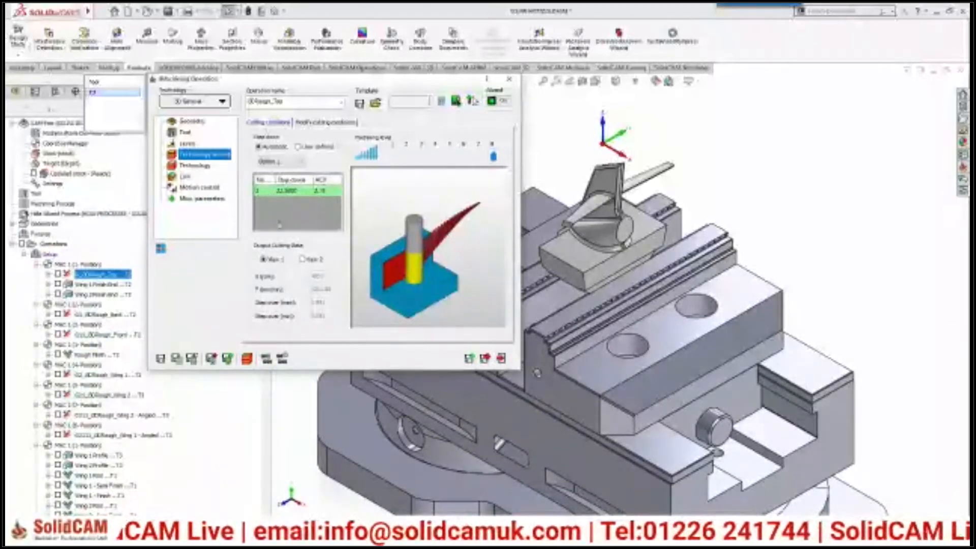
left_click(302, 260)
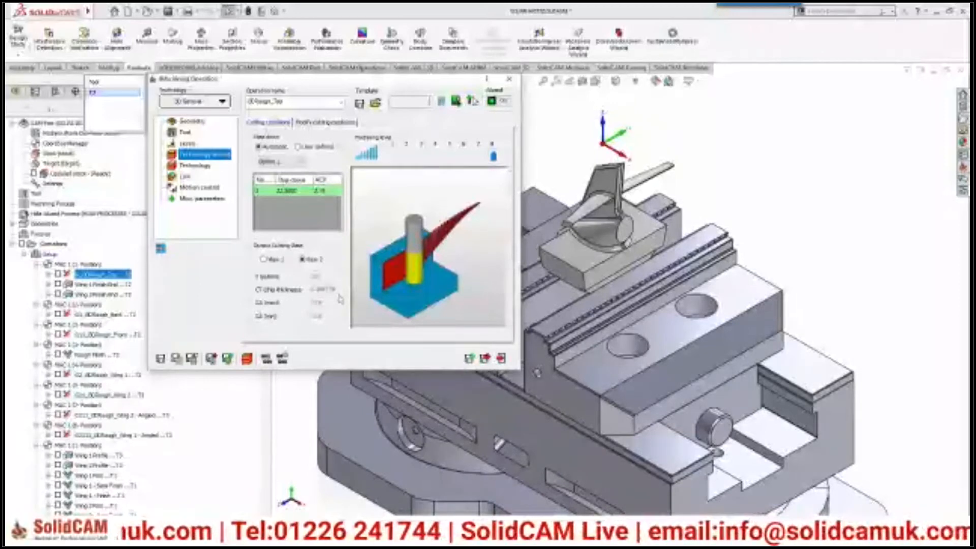
left_click(273, 260)
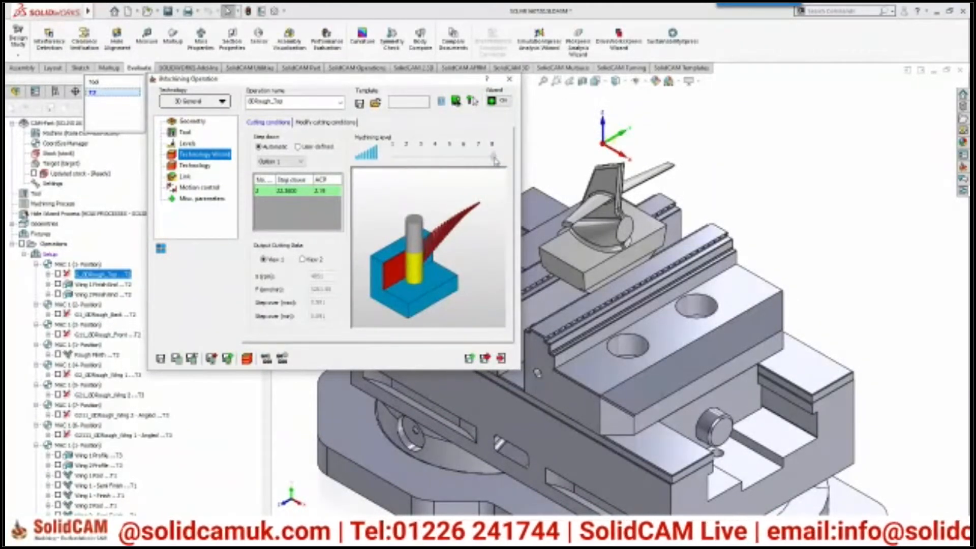
left_click_drag(488, 159, 438, 161)
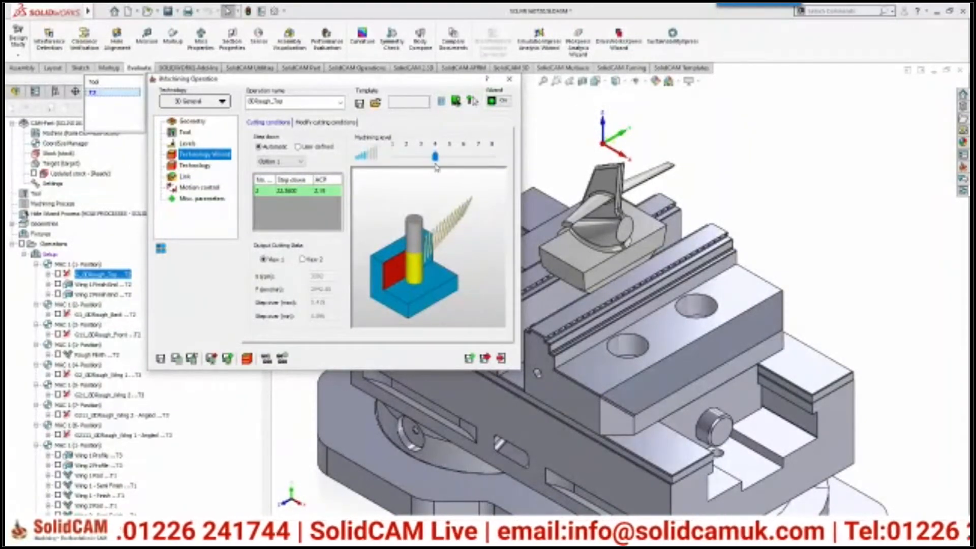
left_click_drag(436, 161, 496, 160)
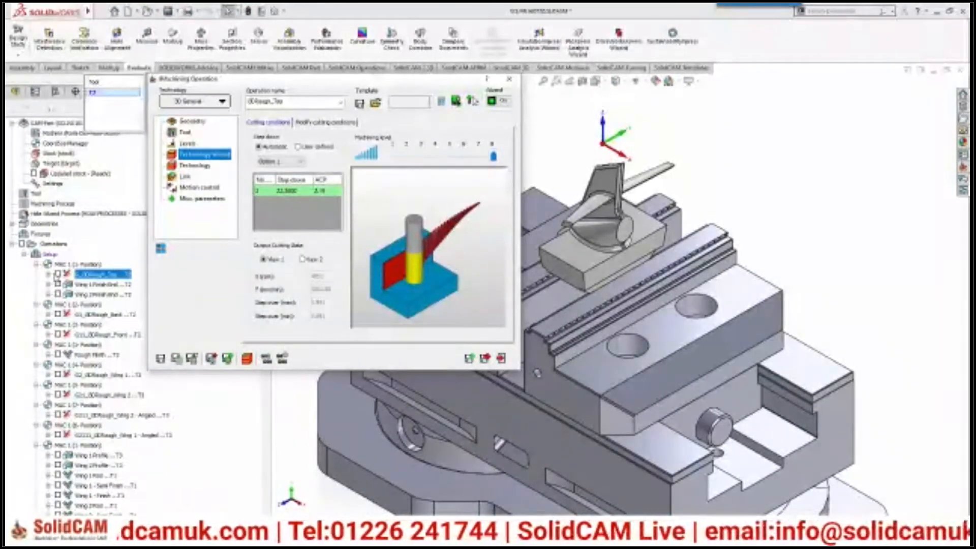
- Display the top roughing toolpath, examine it around the part, and close the operation
left_click(58, 274)
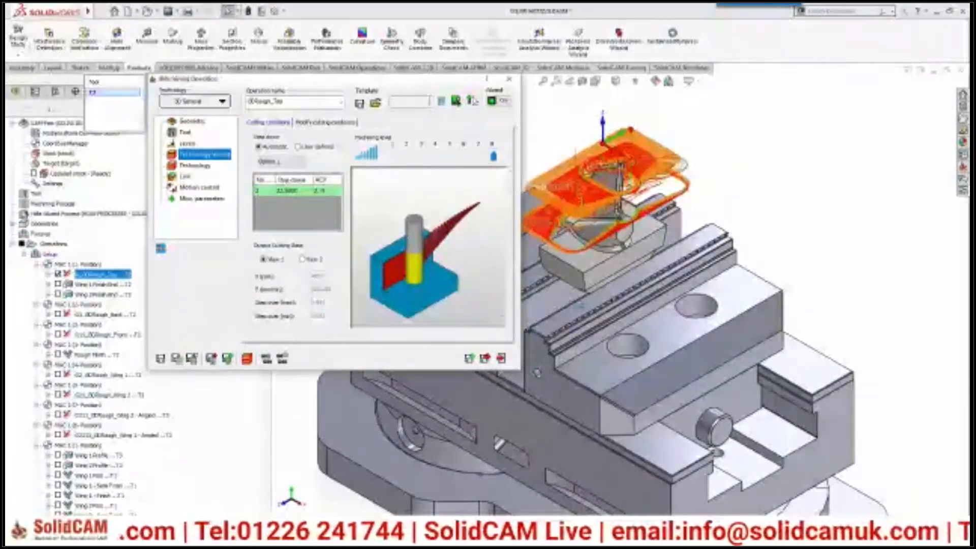
middle_click_drag(643, 269, 714, 183)
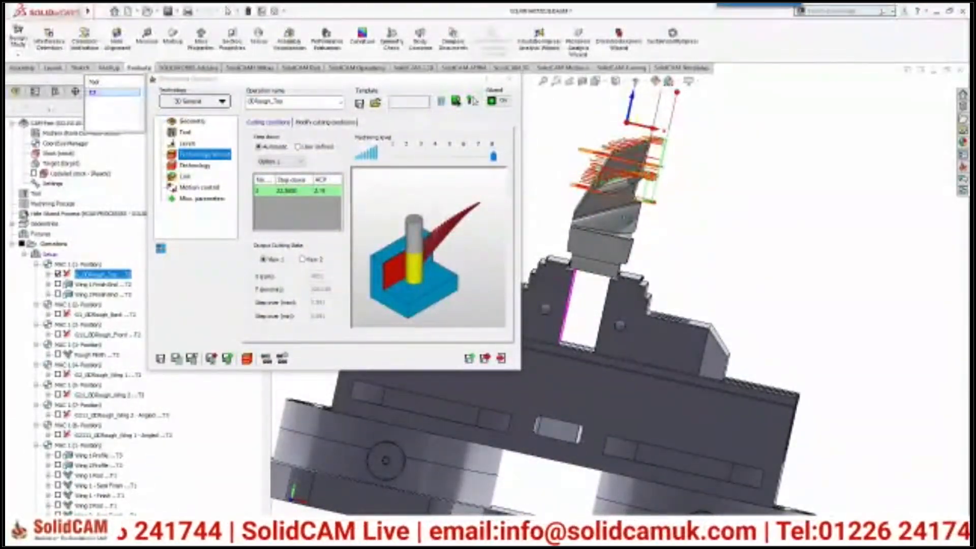
middle_click_drag(624, 224, 572, 267)
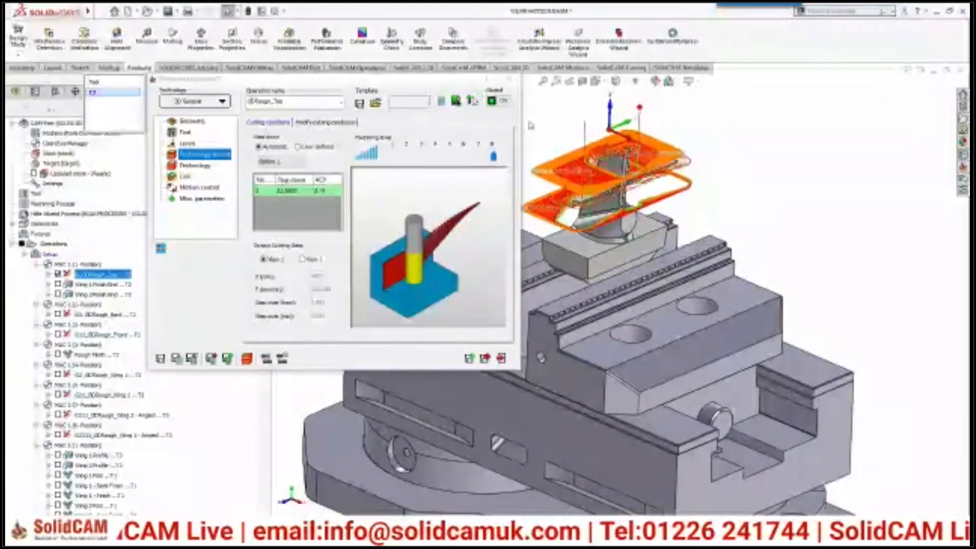
left_click(509, 80)
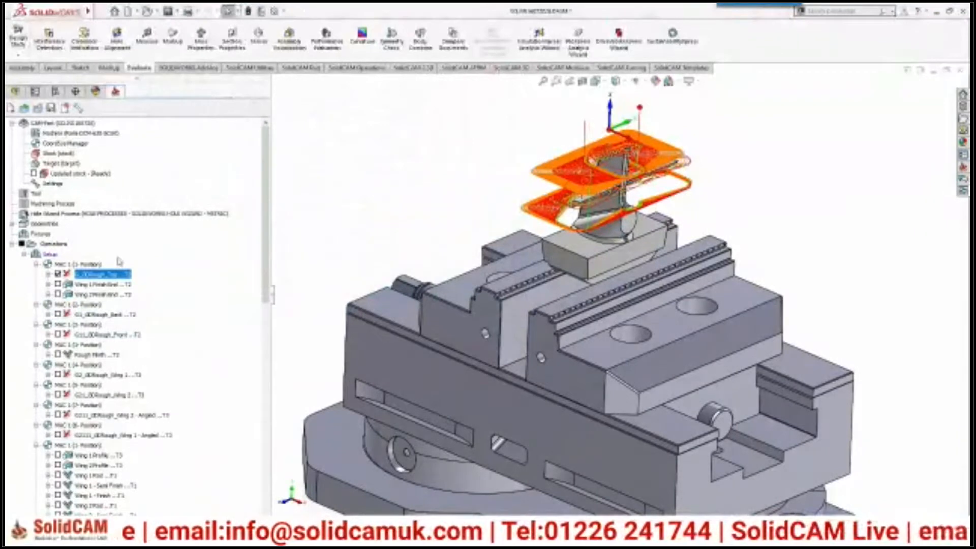
- Show the Wing 1 and Wing 2 end finishing toolpaths together, examine them on the part, and hide both
left_click(58, 284)
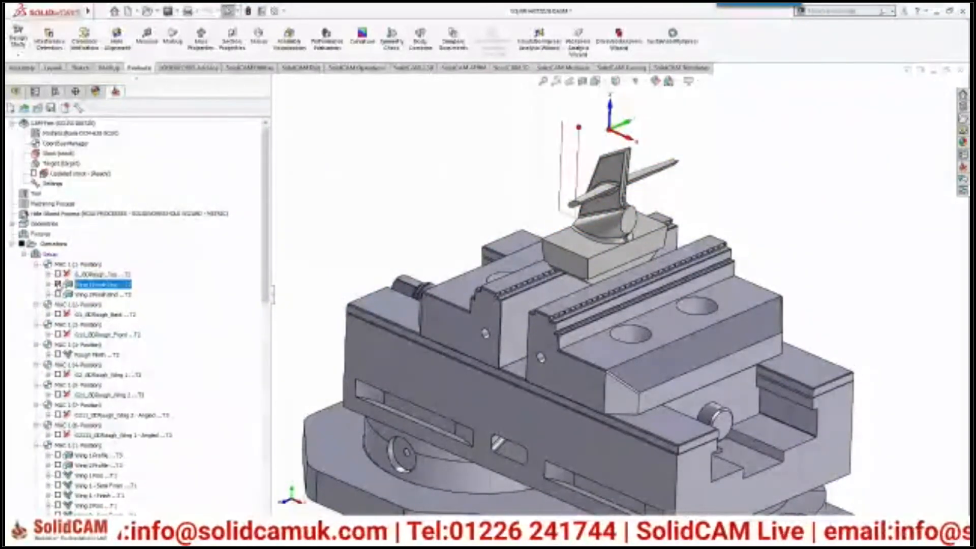
left_click(58, 294)
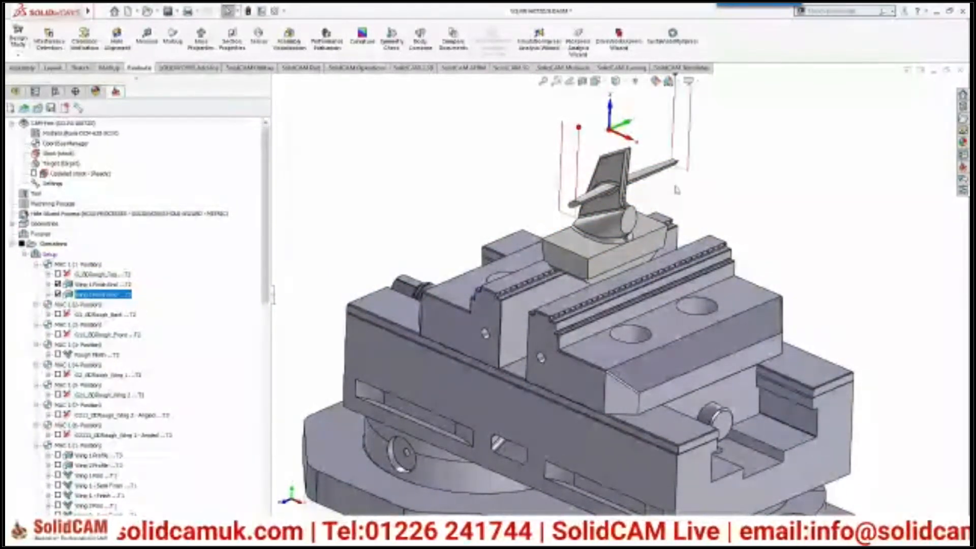
scroll(676, 186, "down", 4)
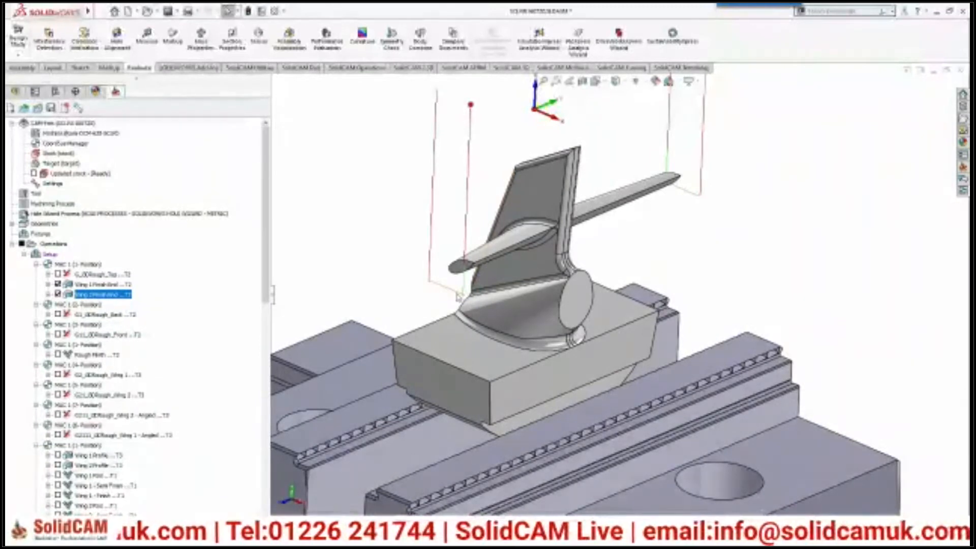
scroll(459, 297, "up", 3)
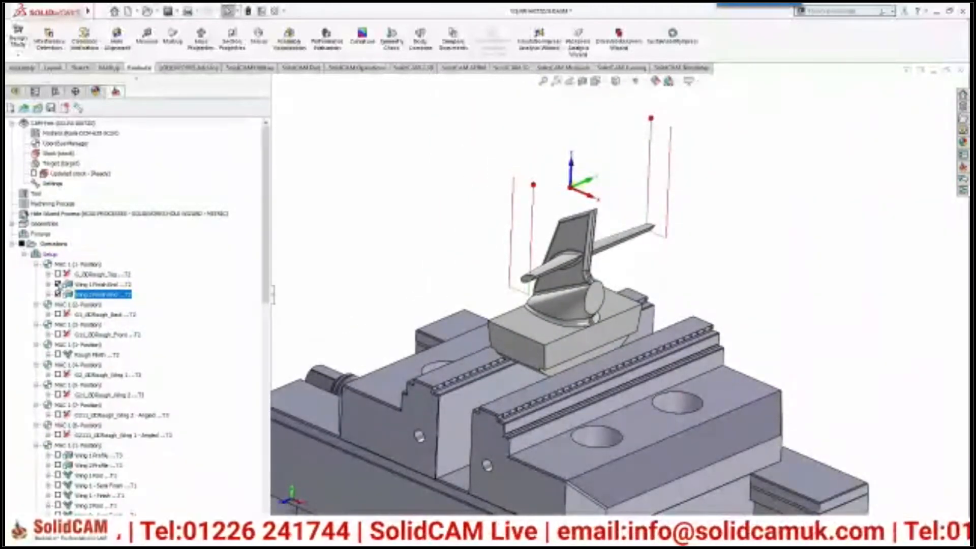
left_click(58, 284)
left_click(57, 294)
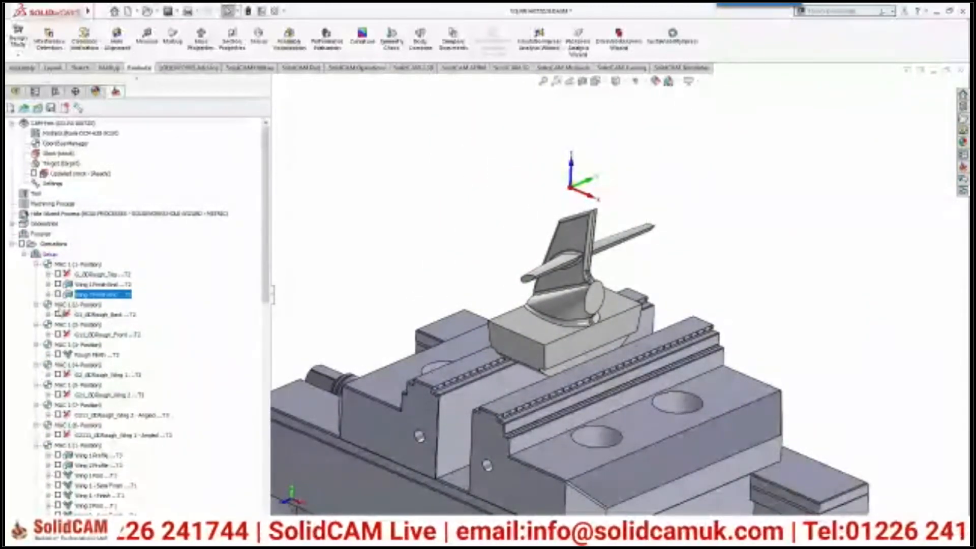
- Open the back roughing iMachining operation and examine its toolpath from the back of the part
left_click(77, 315)
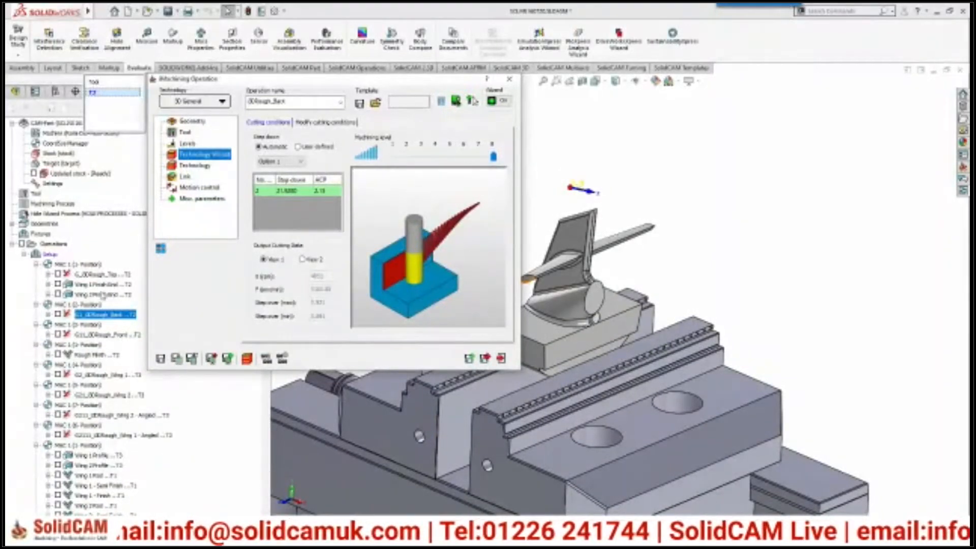
left_click(58, 314)
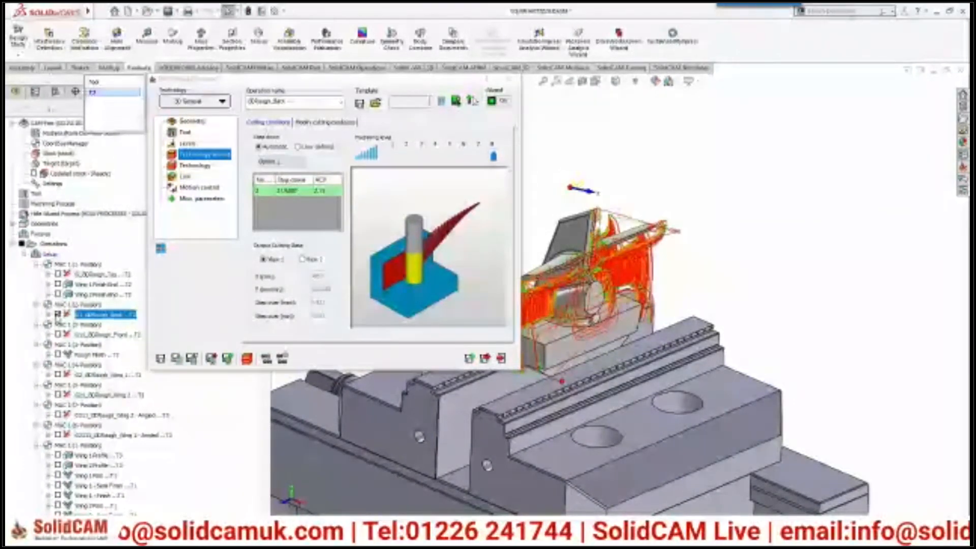
middle_click_drag(665, 440, 624, 421)
scroll(628, 354, "down", 5)
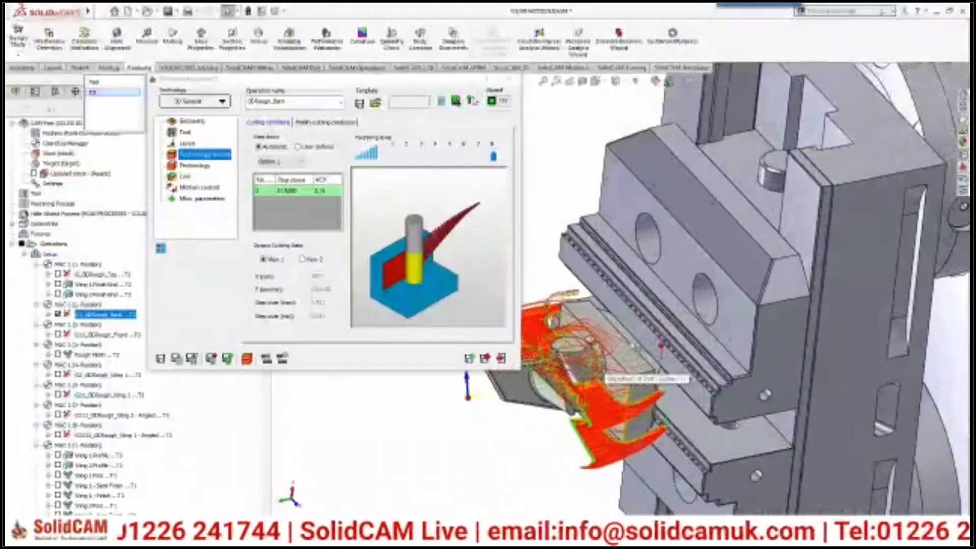
scroll(636, 351, "down", 5)
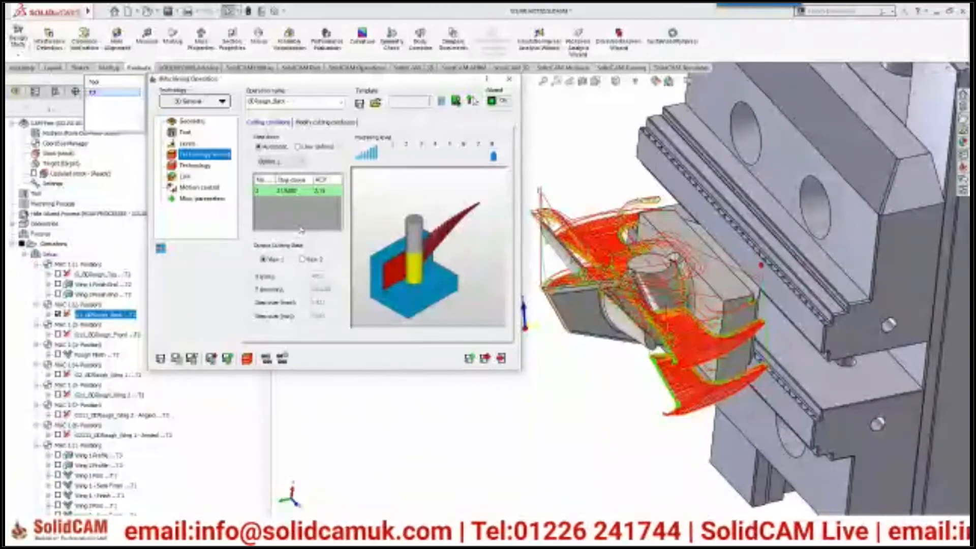
- Review the back roughing operation's output cutting data in both views and its options for modifying cutting conditions
left_click(310, 258)
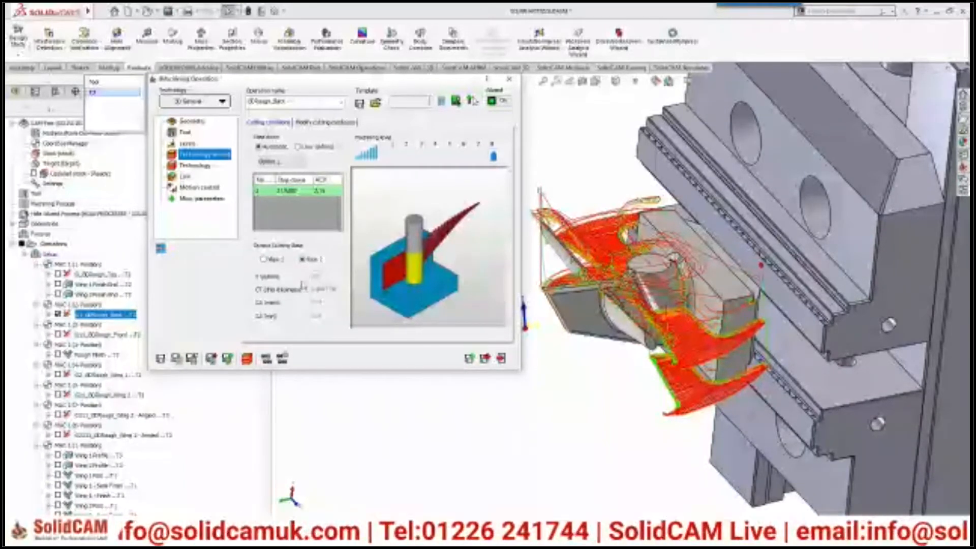
left_click(274, 260)
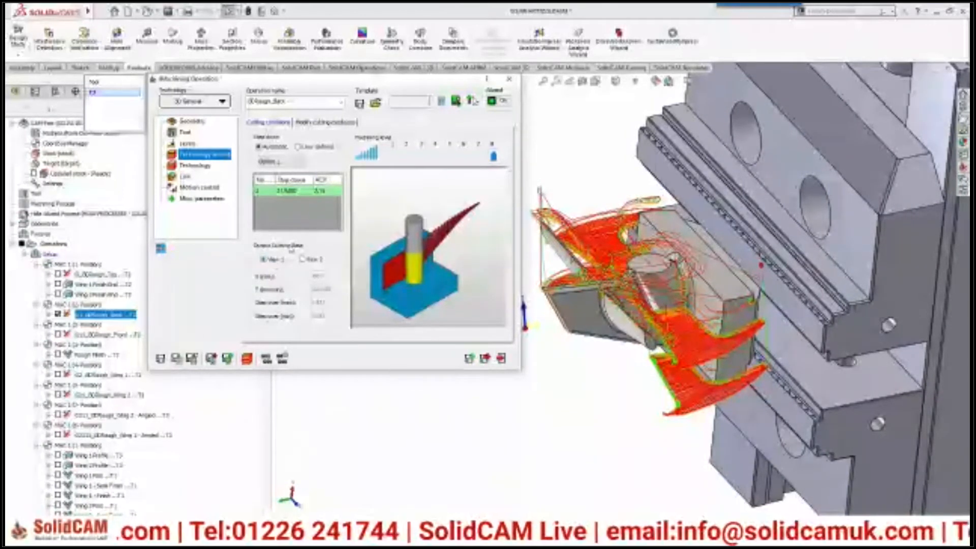
left_click(324, 122)
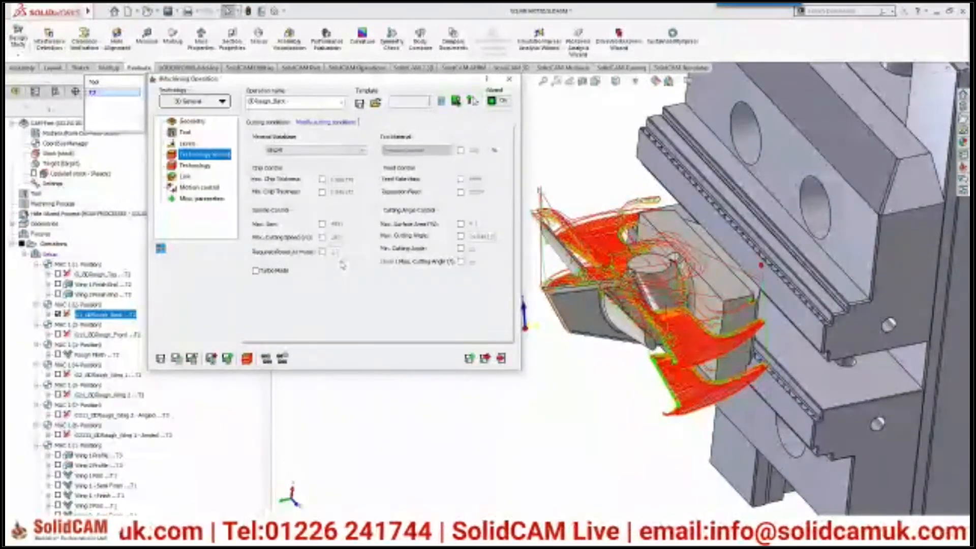
- Try a maximum cutting angle override of 20 for the back roughing operation, check its cutting conditions, and clear the override
left_click(460, 236)
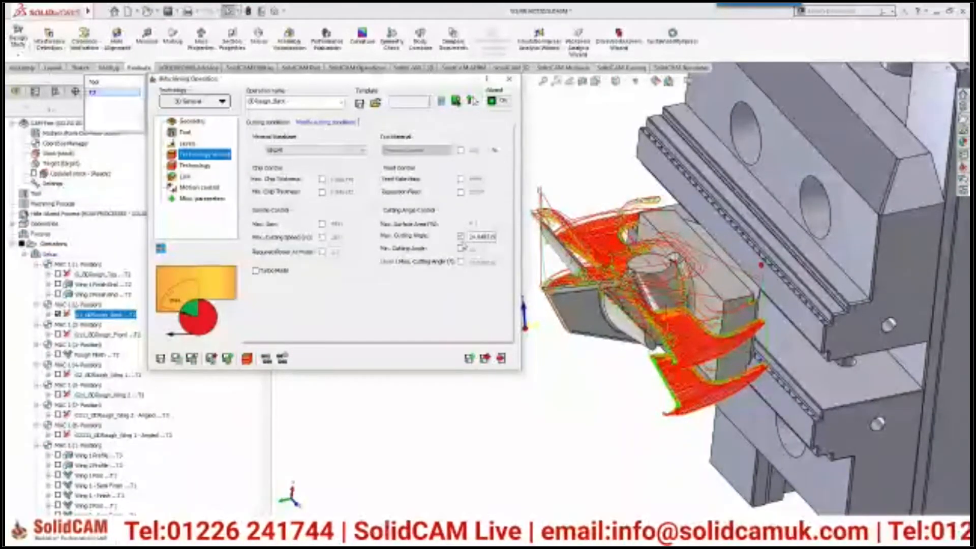
double_click(501, 238)
type("30")
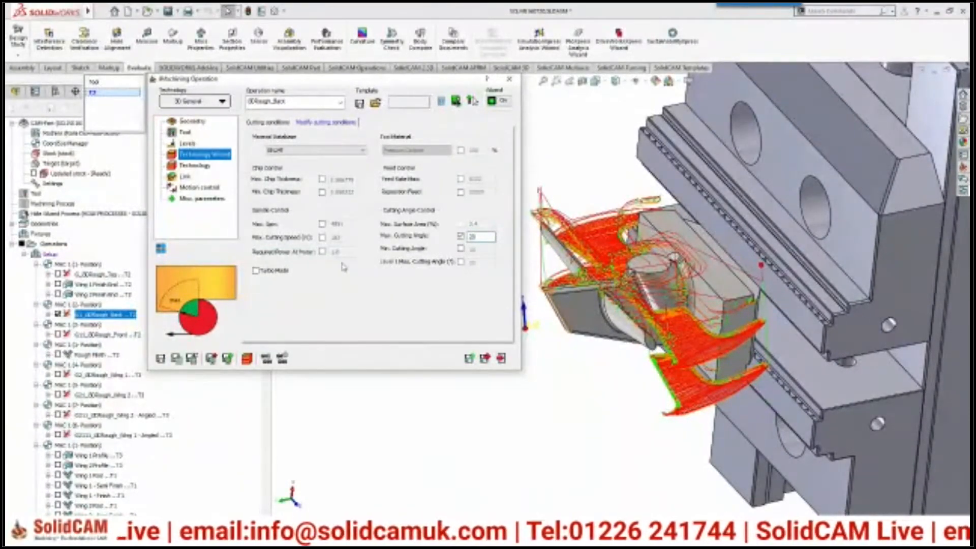
left_click(268, 122)
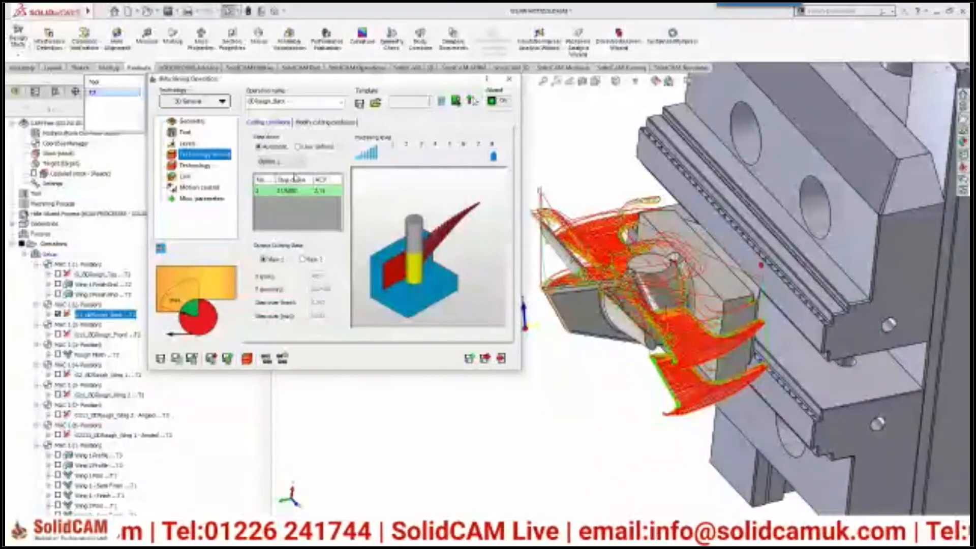
left_click(318, 122)
left_click(459, 237)
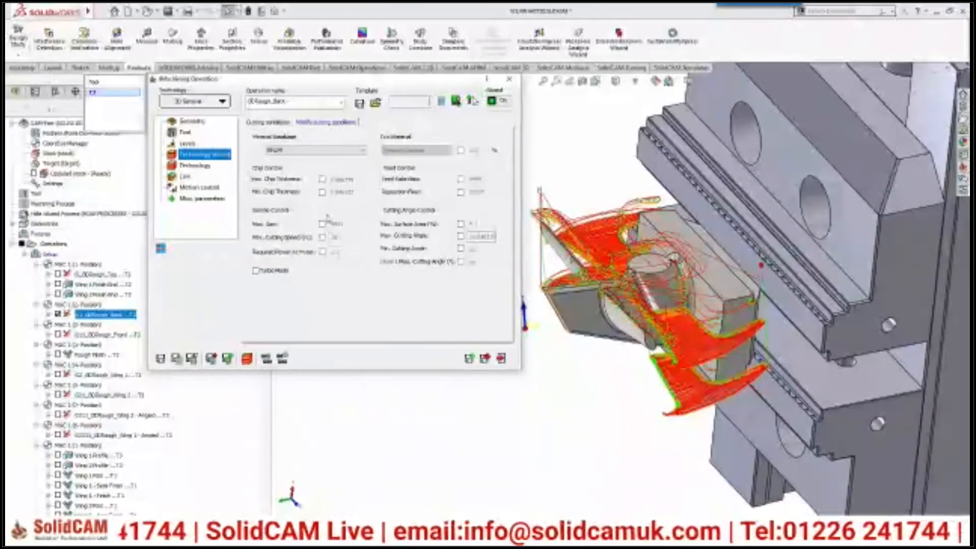
left_click(283, 123)
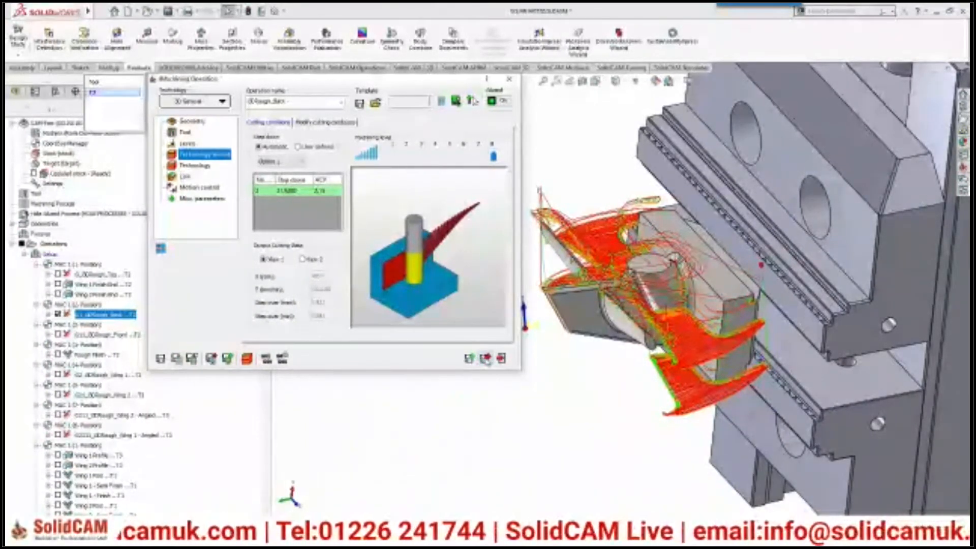
- Exit the back roughing operation, hide its toolpath, and examine the front roughing toolpath on the part instead
left_click(486, 359)
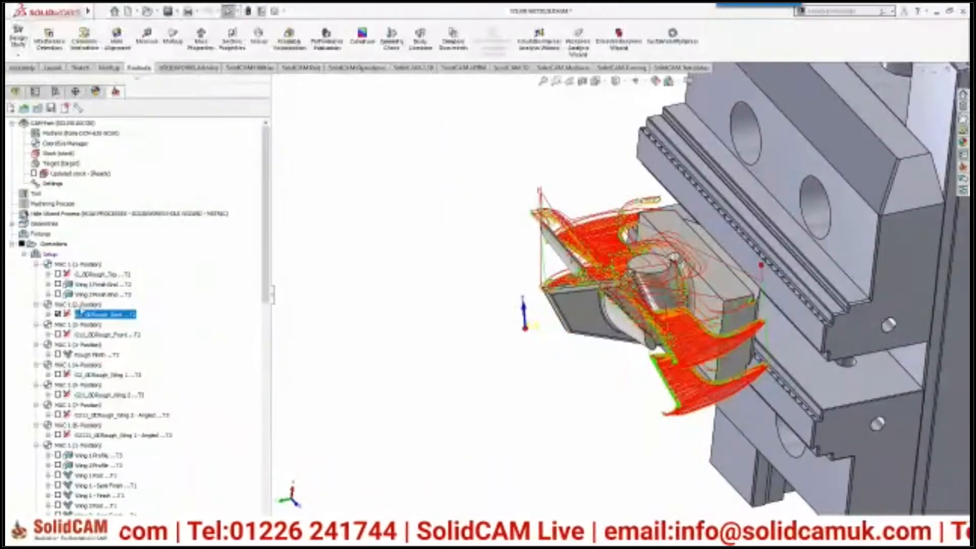
left_click(57, 314)
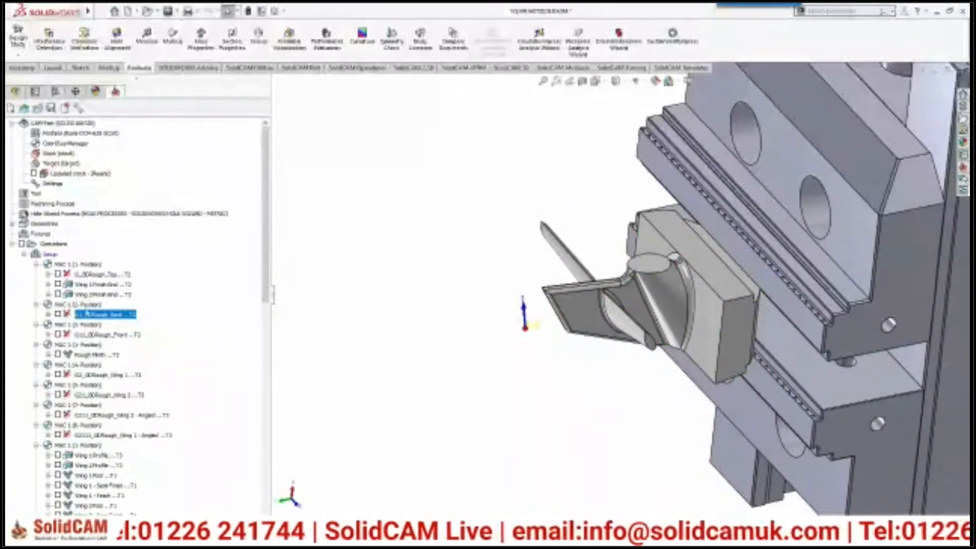
left_click(84, 335)
left_click(58, 334)
middle_click_drag(442, 399, 539, 360)
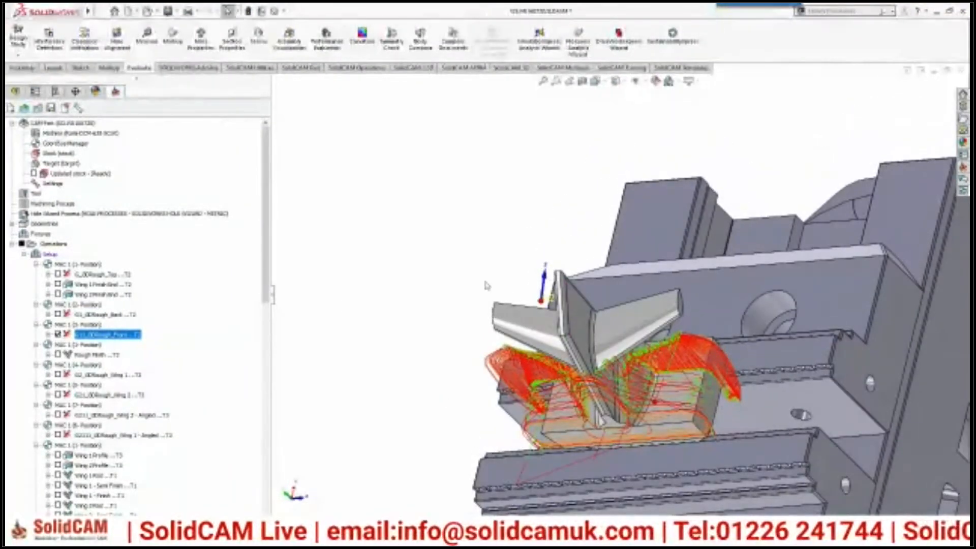
- Show only the Wing 1 roughing toolpath and review that operation's tool and technology settings
left_click(58, 375)
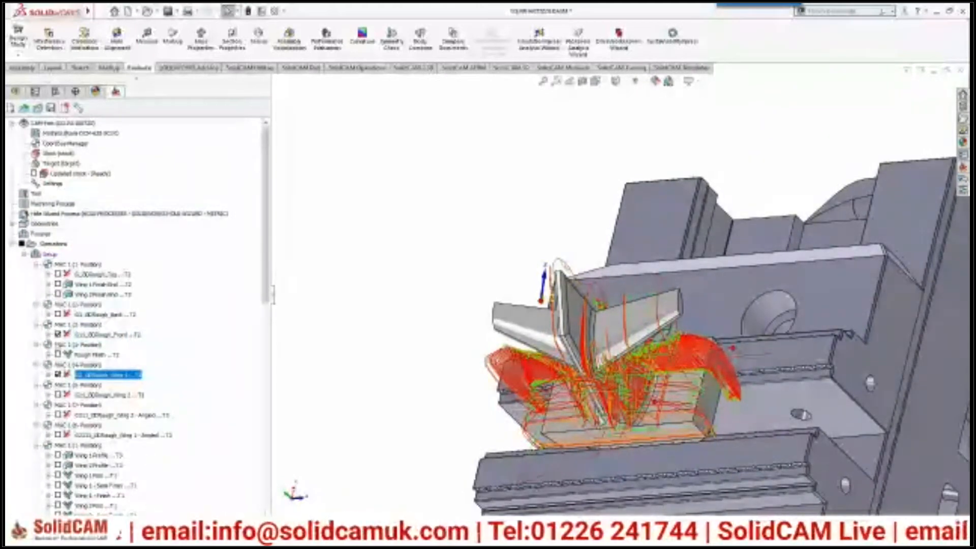
left_click(58, 334)
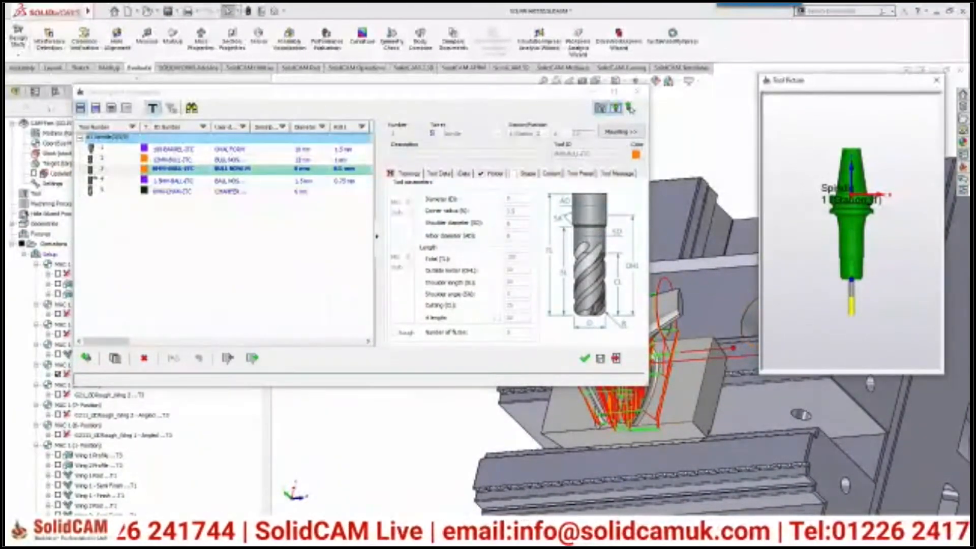
left_click(584, 359)
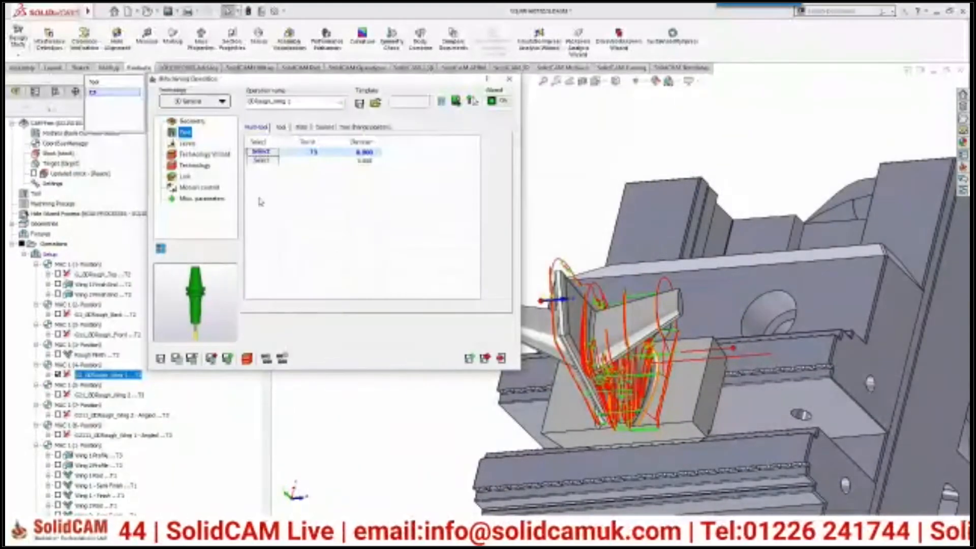
left_click(197, 165)
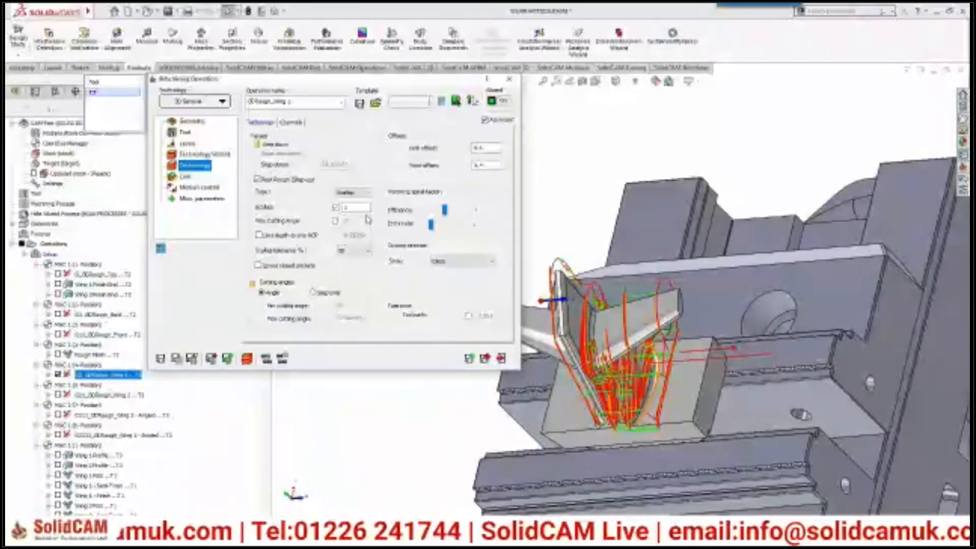
left_click(492, 100)
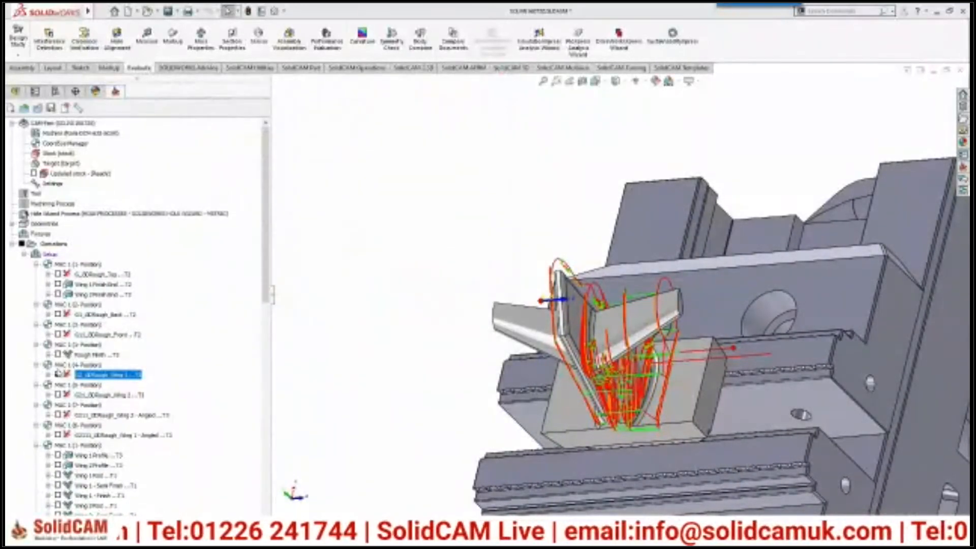
- Show the Wing 1, Wing 2 and both angled wing roughing toolpaths together, examine them on the part, and hide all four
left_click(58, 375)
left_click(58, 394)
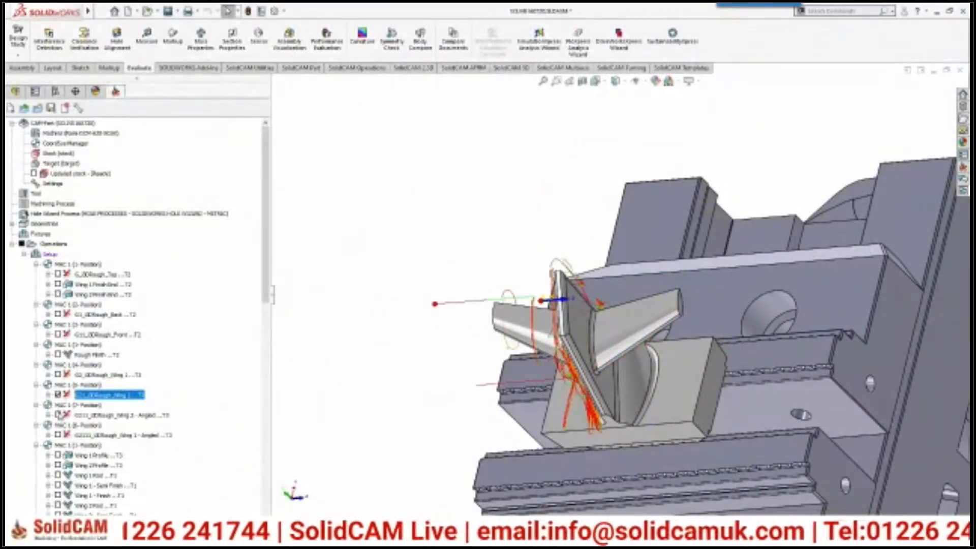
left_click(58, 415)
left_click(58, 435)
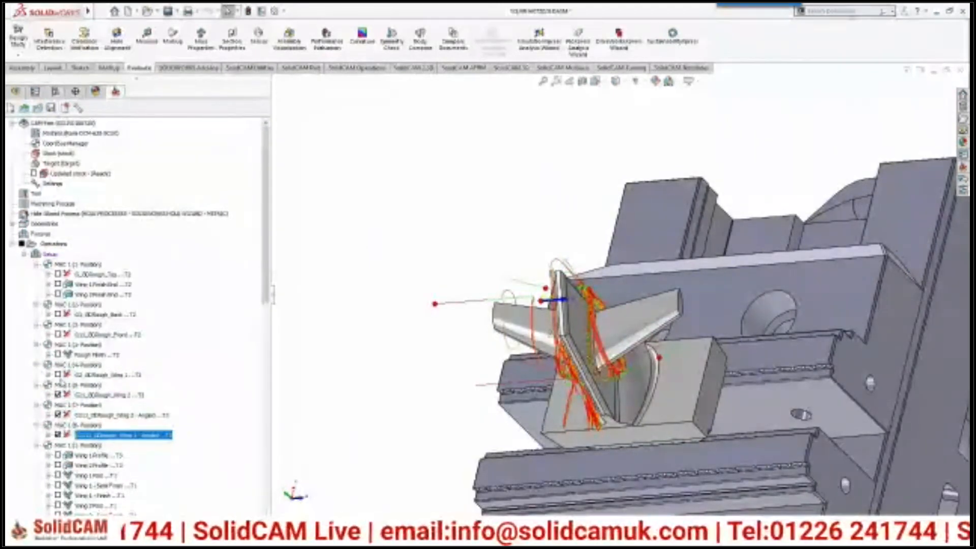
left_click(58, 375)
key("ctrl+1")
middle_click_drag(517, 367, 483, 367)
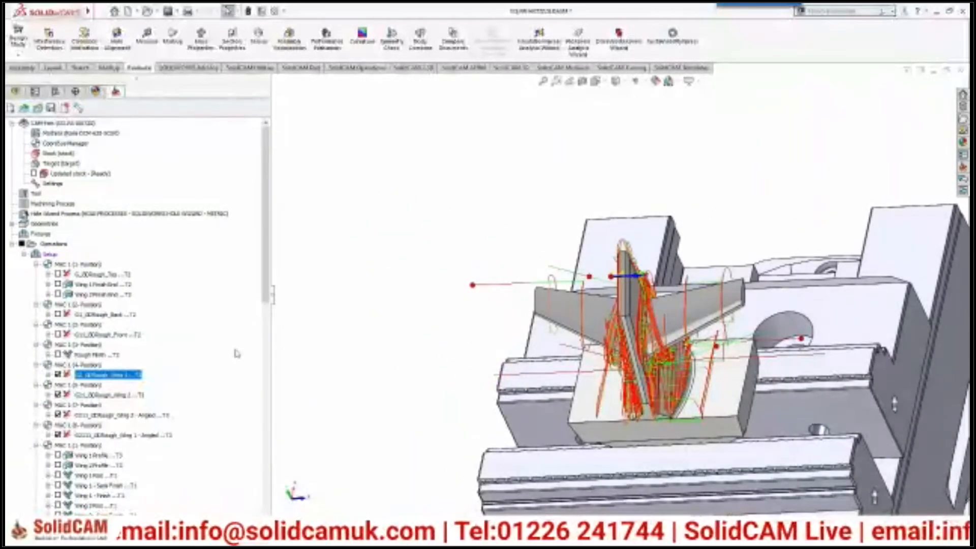
left_click(58, 375)
left_click(58, 394)
left_click(58, 415)
left_click(58, 435)
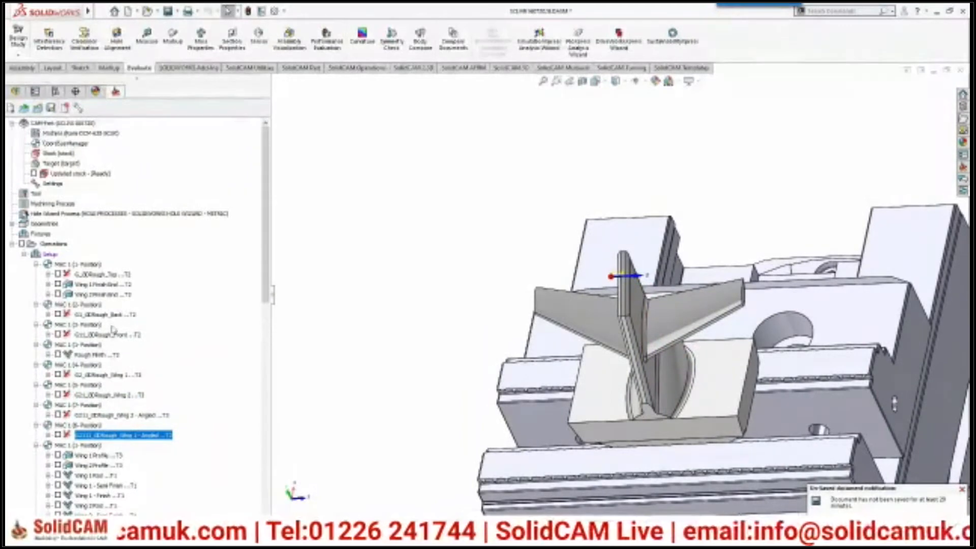
- Highlight the range of operations from top roughing through front roughing
left_click(103, 277)
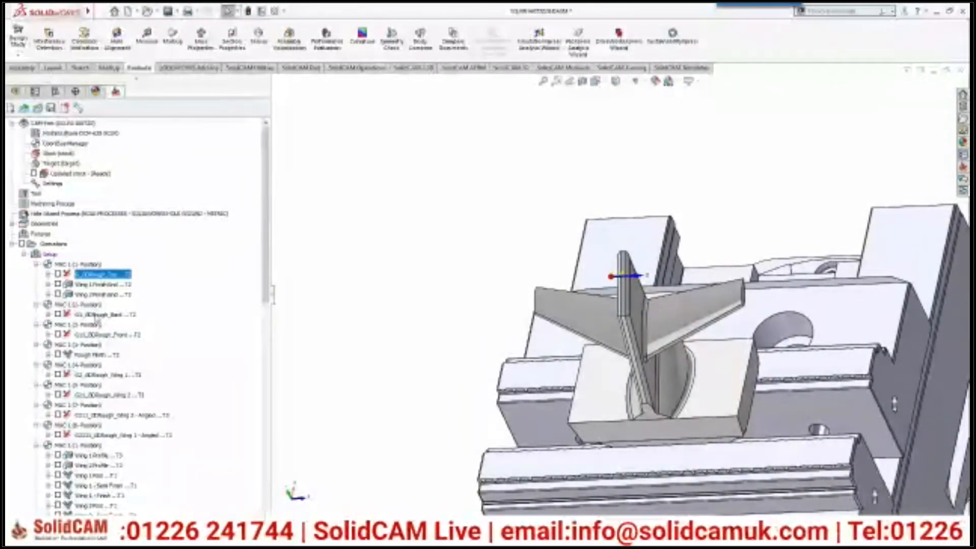
left_click(95, 336, "shift")
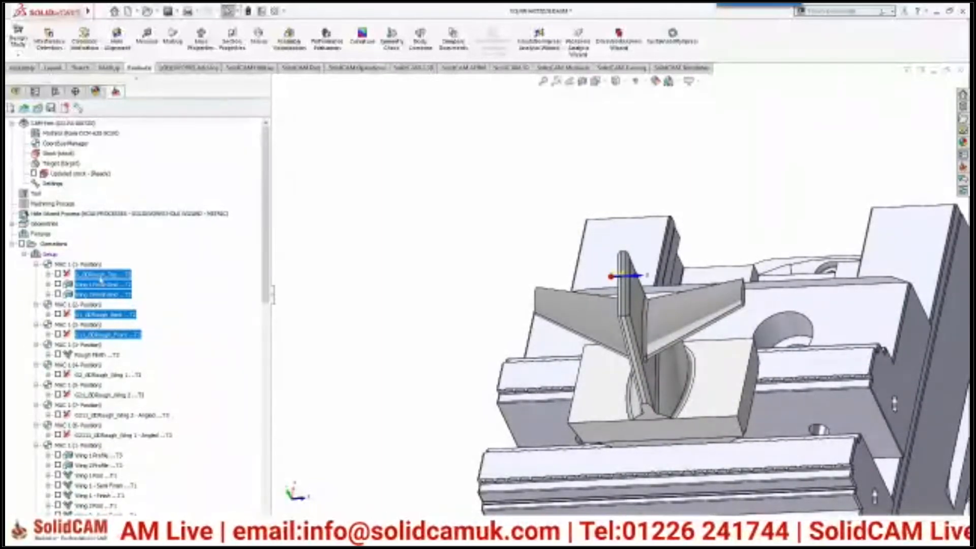
left_click(102, 275)
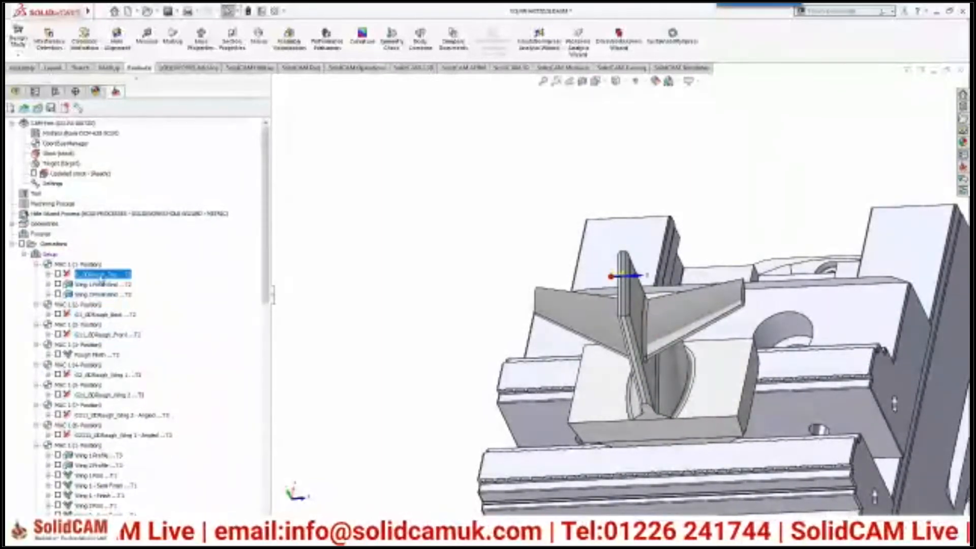
- Display the Rough Plinth toolpath, open its operation, and check the plinth side faces used as drive surfaces and their offset
left_click(60, 356)
middle_click_drag(410, 383, 315, 328)
double_click(95, 355)
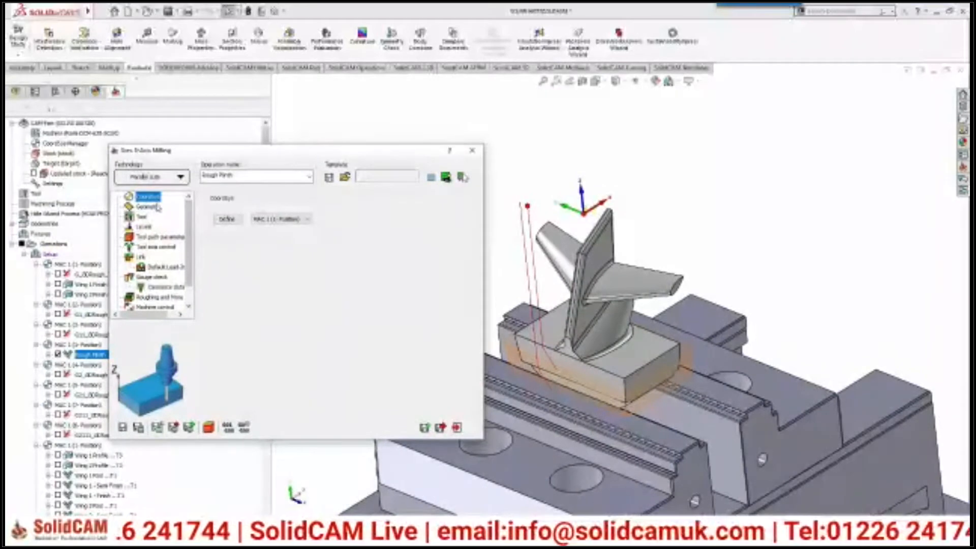
left_click(153, 207)
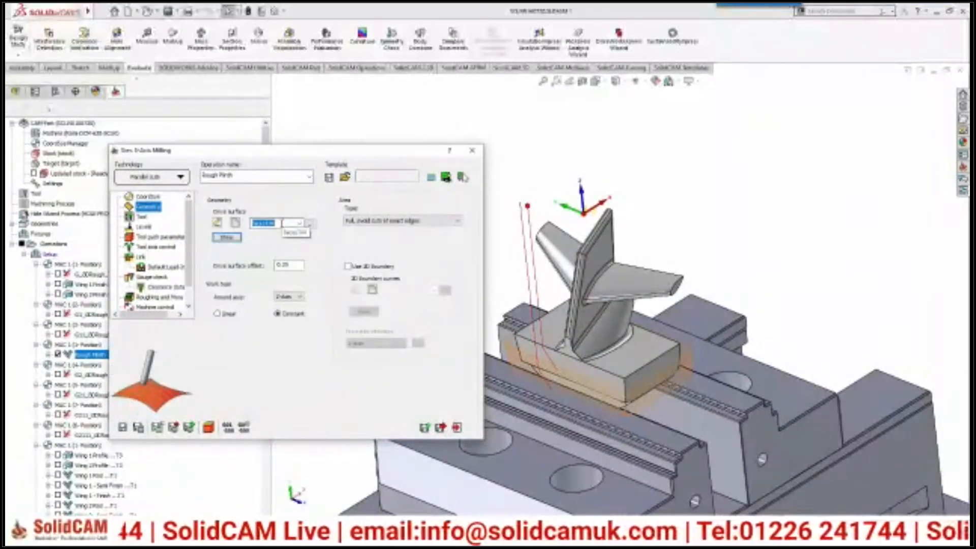
left_click(612, 382)
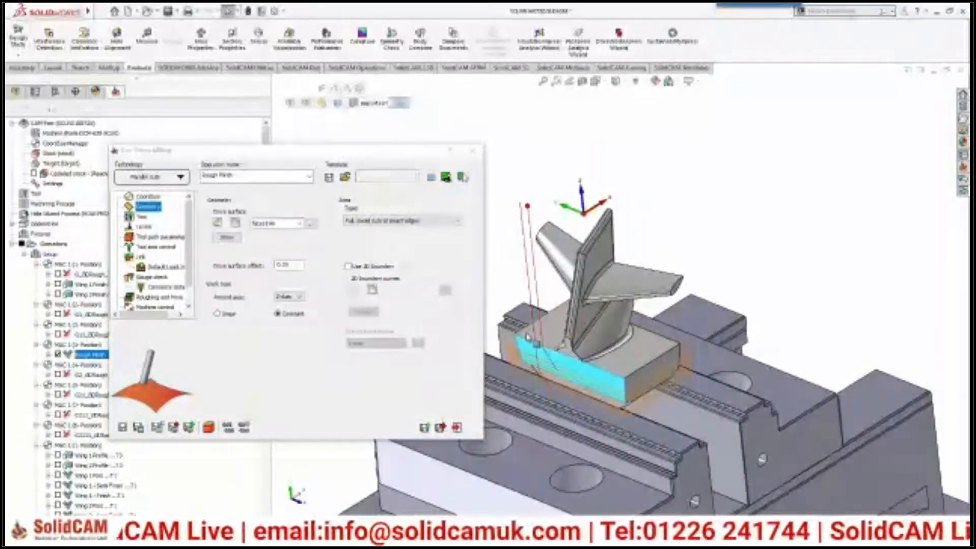
left_click(674, 367)
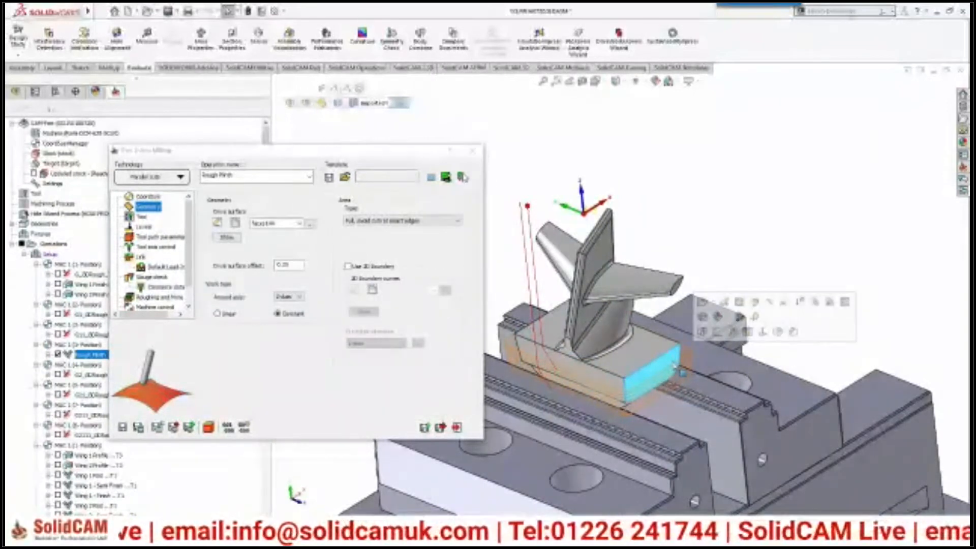
left_click(737, 237)
left_click_drag(297, 265, 253, 267)
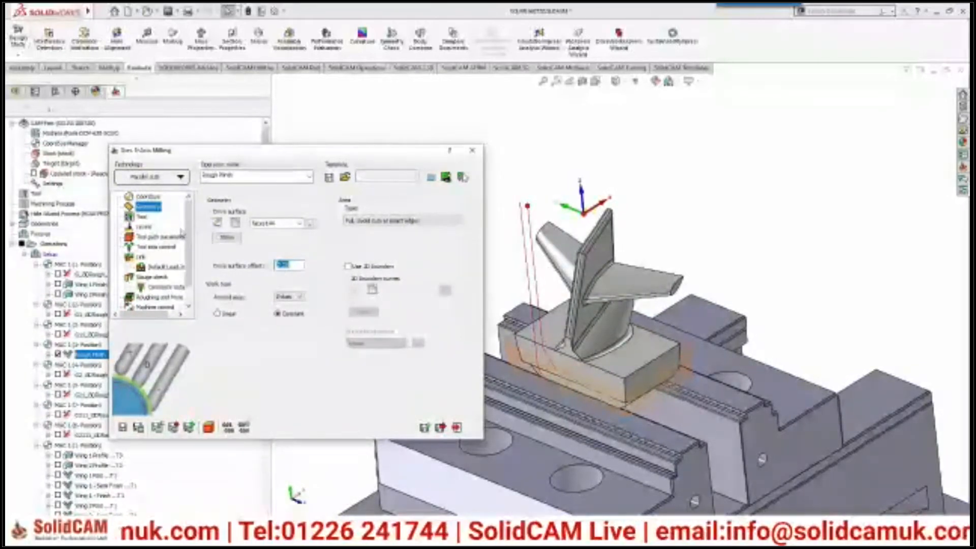
- Review the Rough Plinth operation's 4-axis tool axis control and its rotary axis settings
left_click(147, 248)
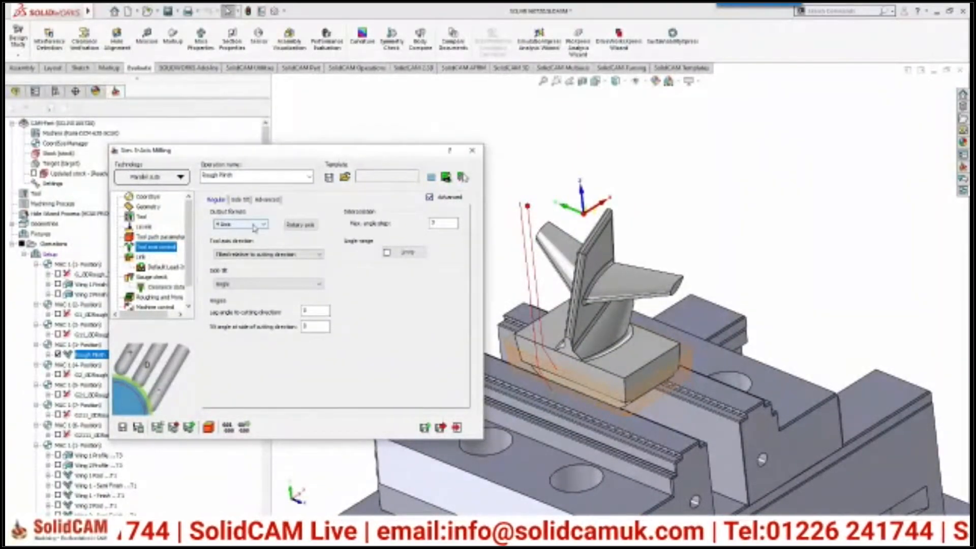
left_click(300, 225)
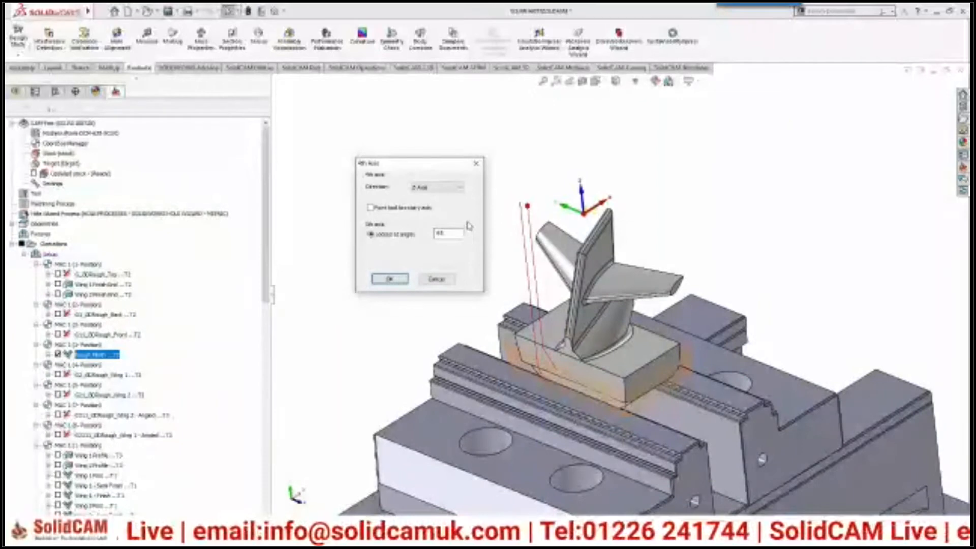
left_click(389, 279)
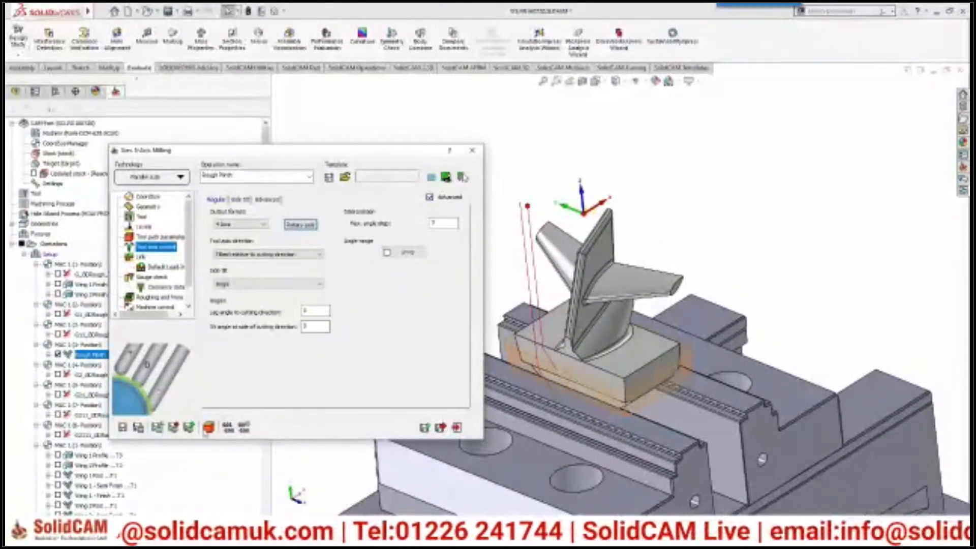
- Open the simulation of the Rough Plinth operation and step the tool through its first moves, viewed from the end of the vise
left_click(208, 427)
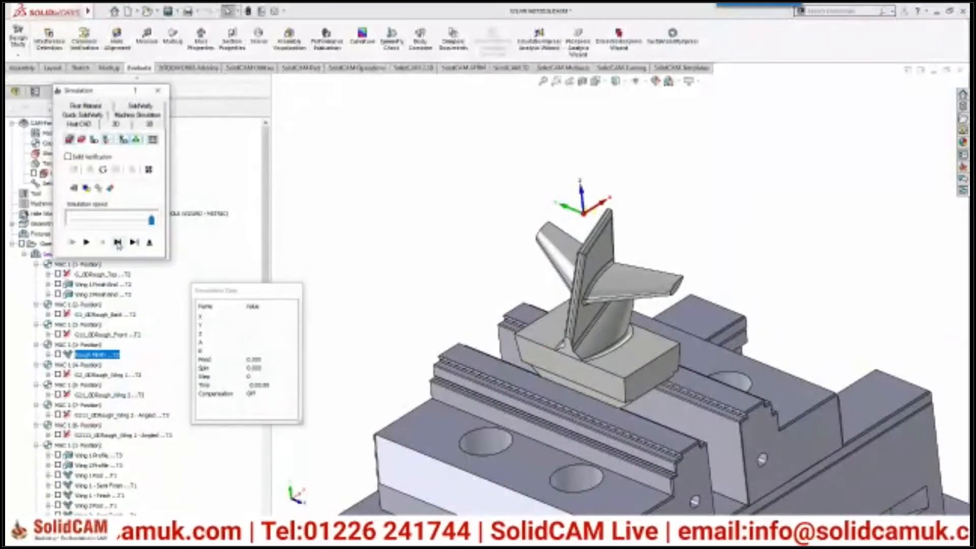
left_click(118, 242)
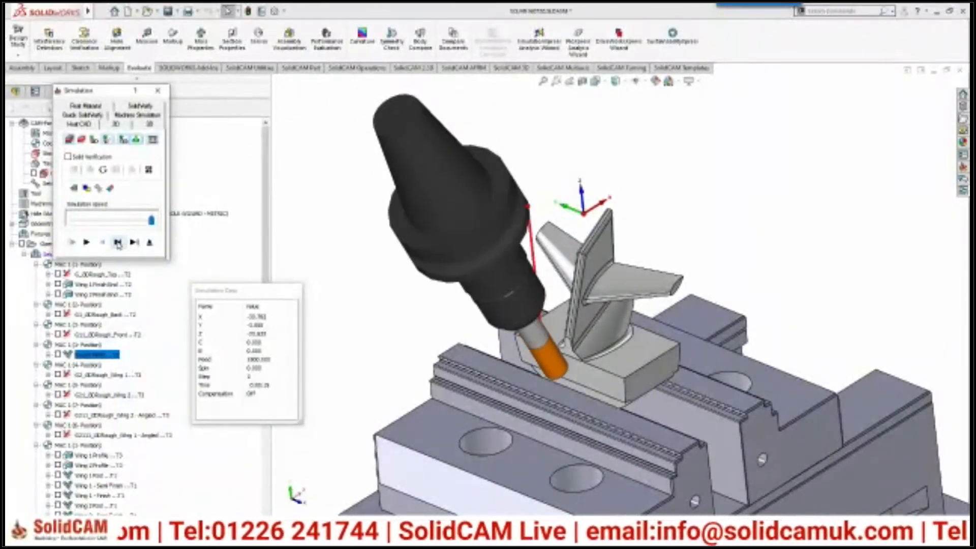
middle_click_drag(410, 364, 374, 334)
left_click(117, 243)
left_click(118, 243)
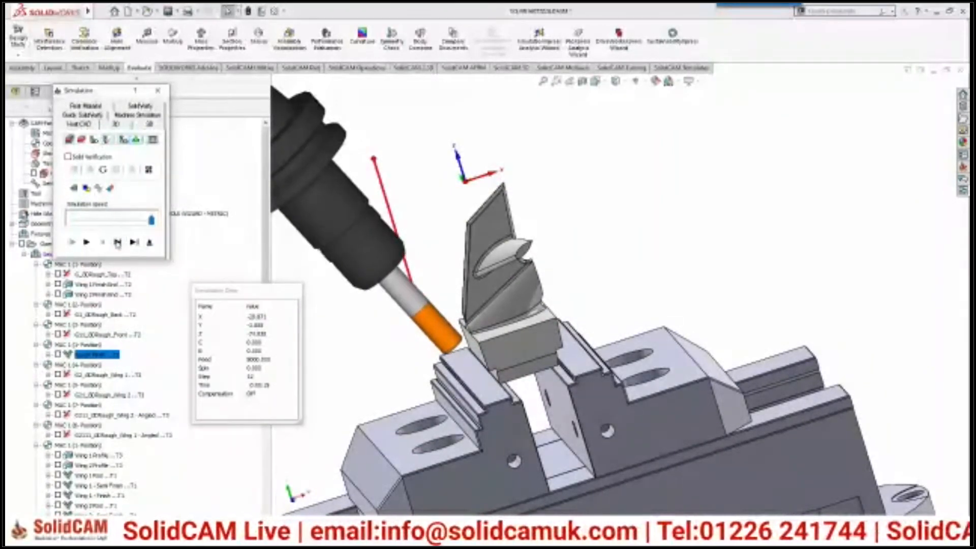
- Slow the simulation down, play the Rough Plinth cut around the base, stop it, and exit the simulation
left_click(91, 222)
left_click(89, 222)
left_click(89, 221)
left_click(86, 220)
left_click(75, 220)
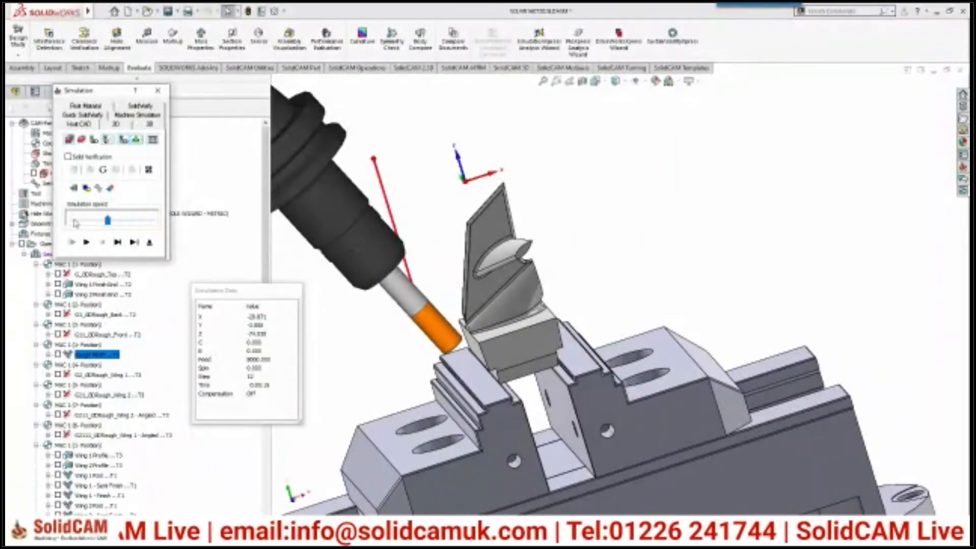
left_click(87, 242)
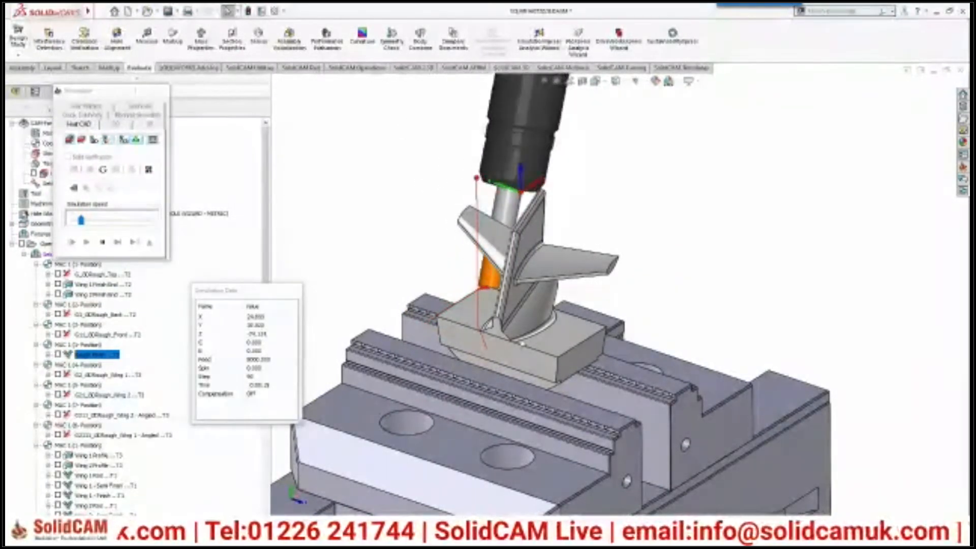
left_click(102, 243)
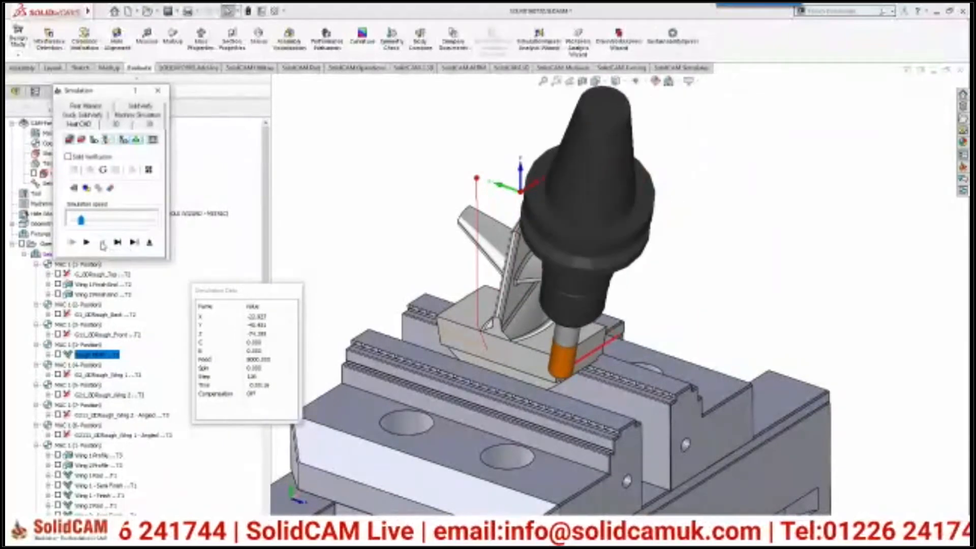
left_click(149, 243)
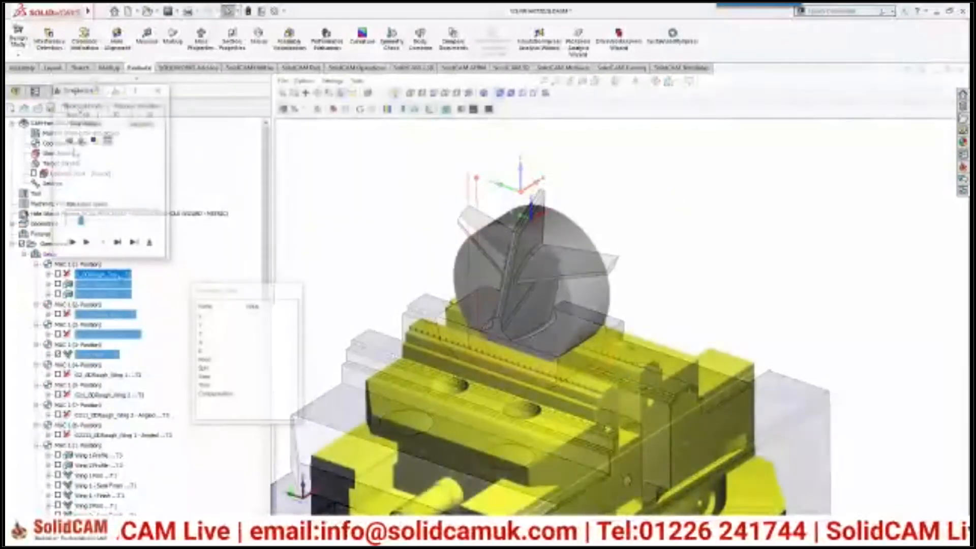
- Play the solid simulation of the selected roughing operations on the round stock in the vise
left_click(87, 243)
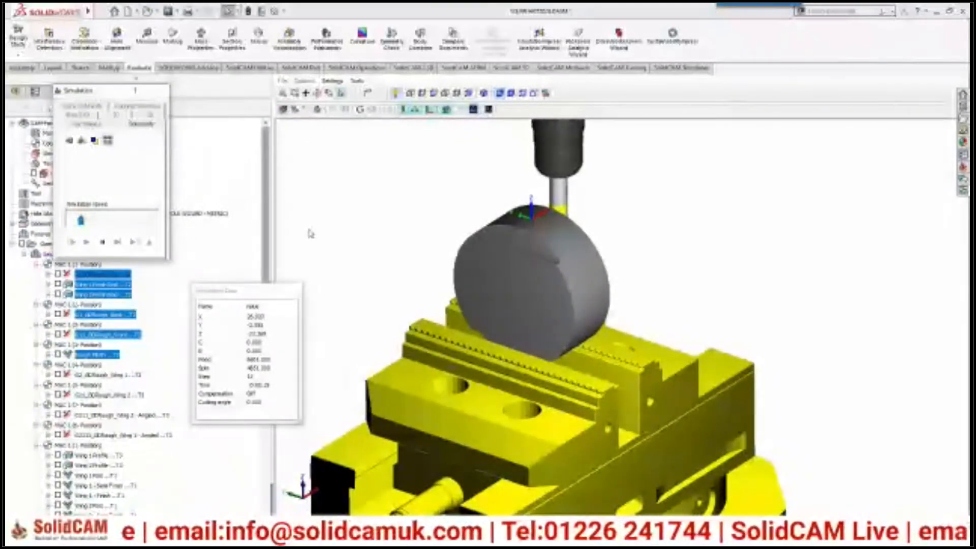
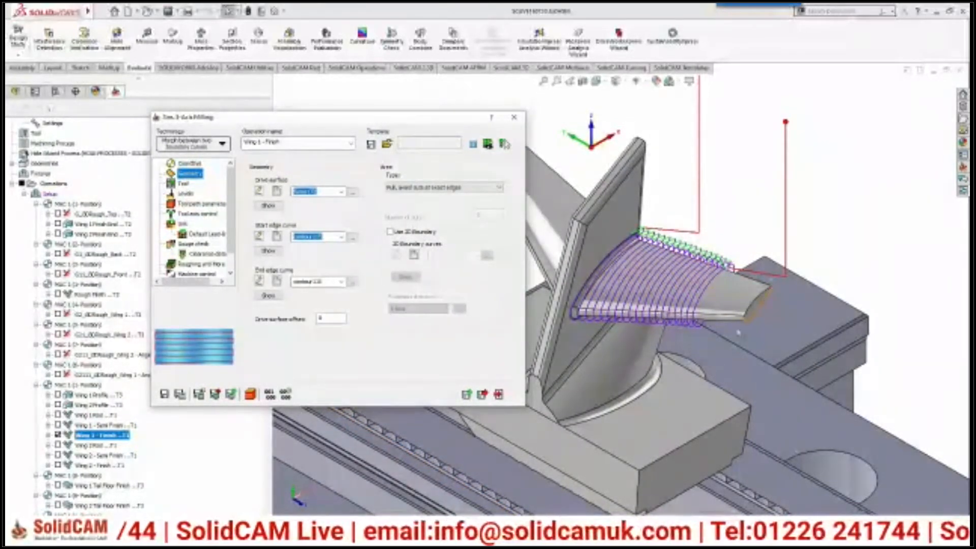
- Show the drive surface, start edge curve and end edge curve used by the Wing 1 - Finish operation
left_click(276, 210)
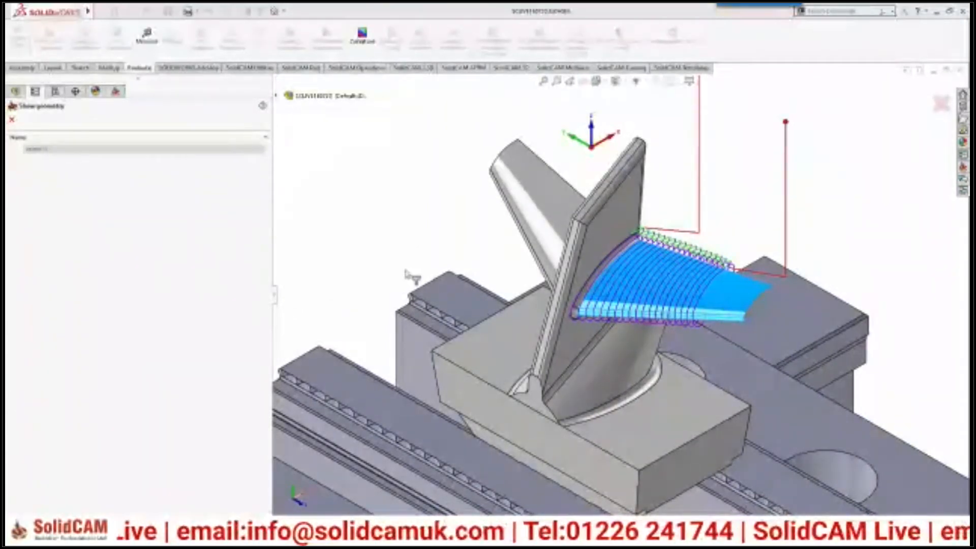
left_click(11, 120)
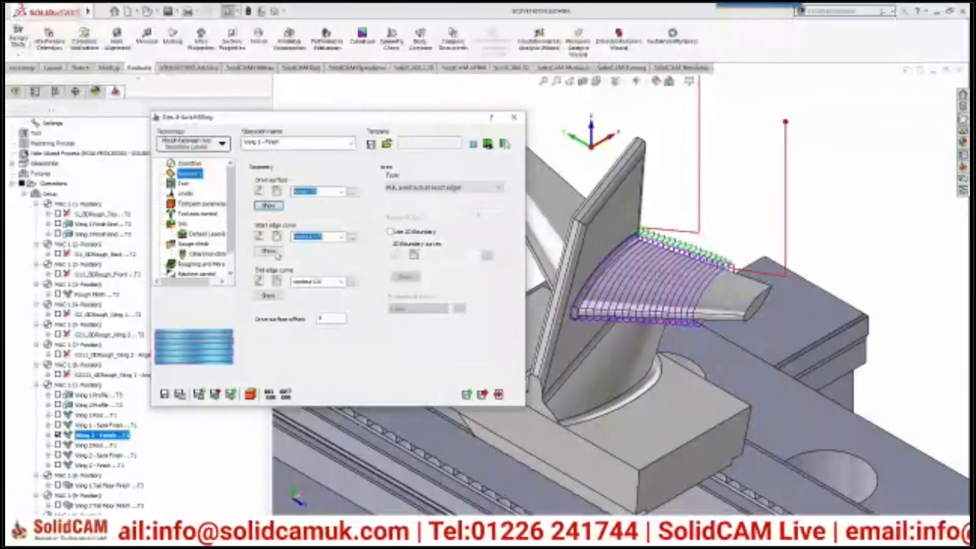
left_click(269, 251)
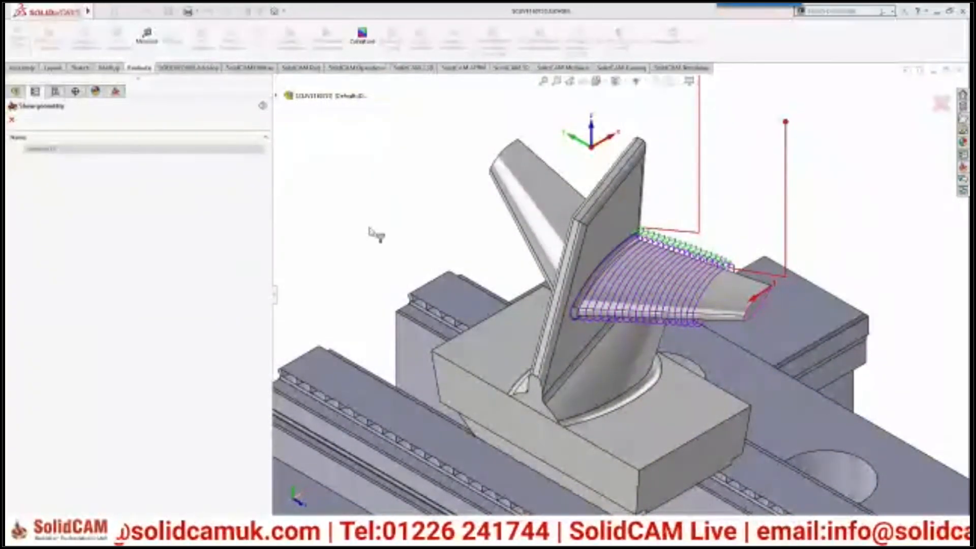
left_click(12, 119)
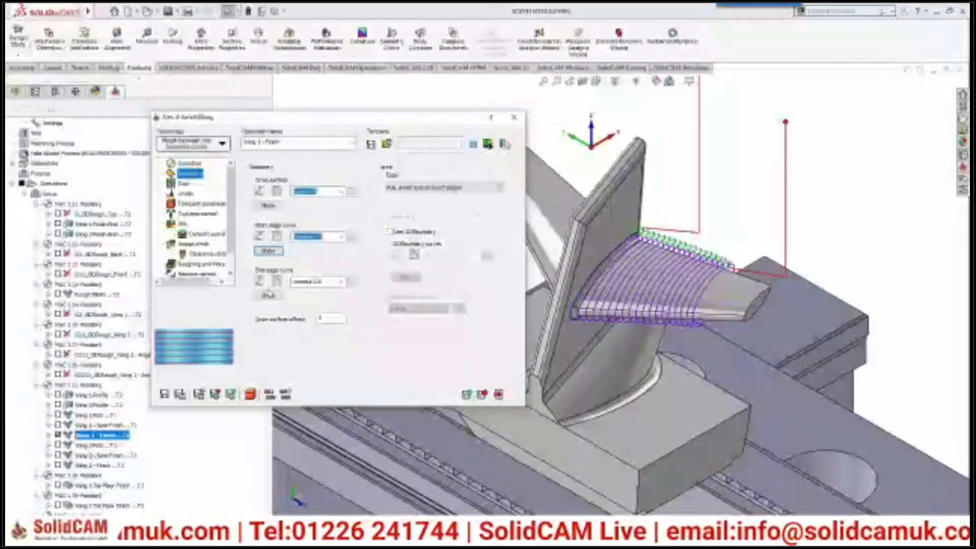
left_click(267, 296)
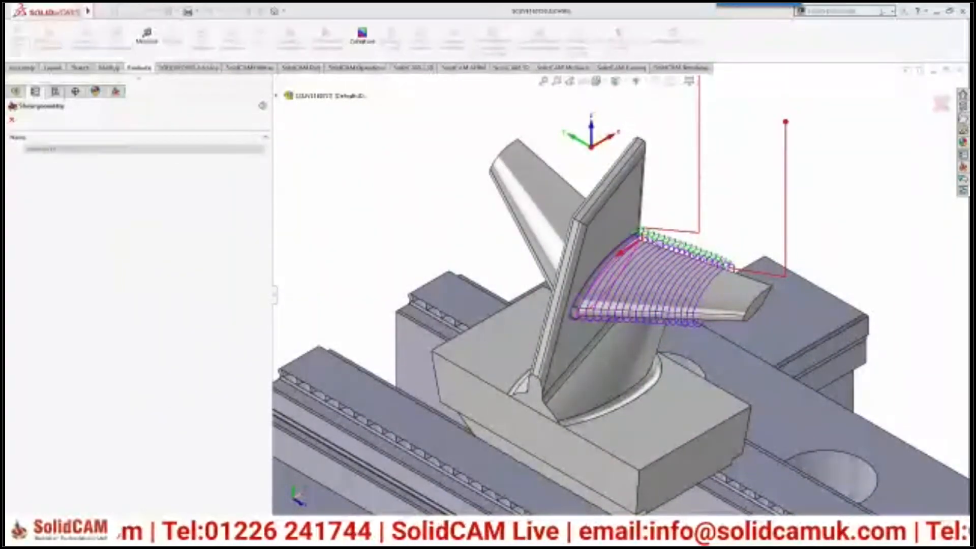
left_click(11, 120)
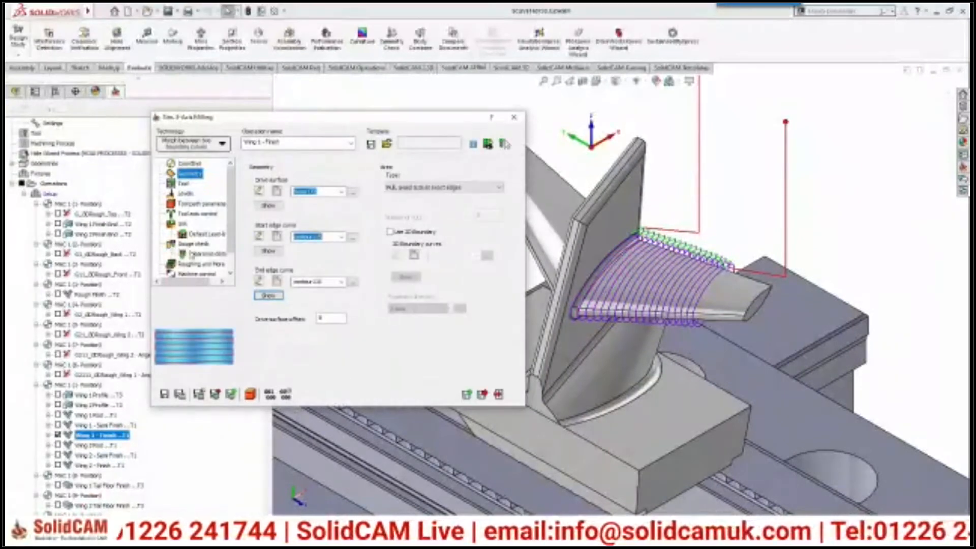
- Check the surface quality and step over settings of Wing 1 - Finish, and inspect its tool's tip shape in the tool table
left_click(196, 203)
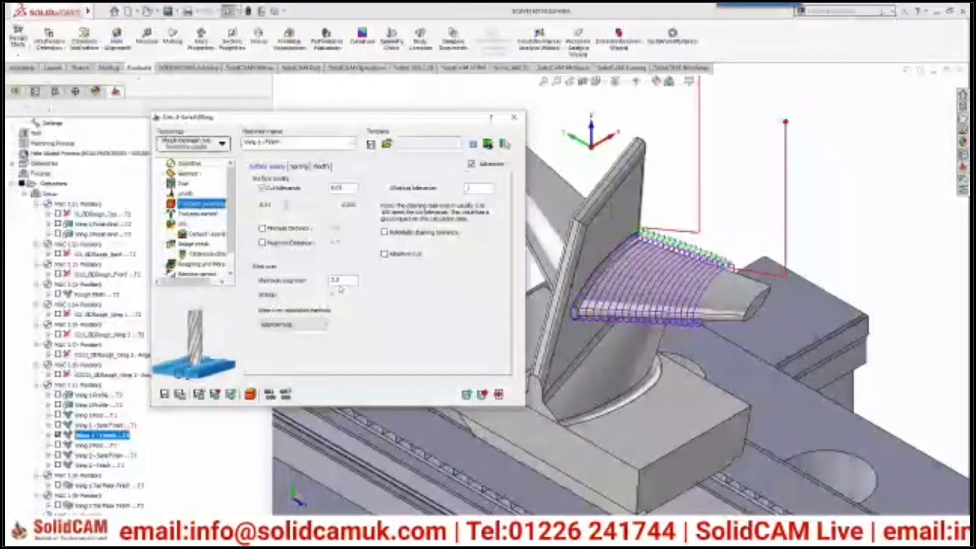
left_click(184, 184)
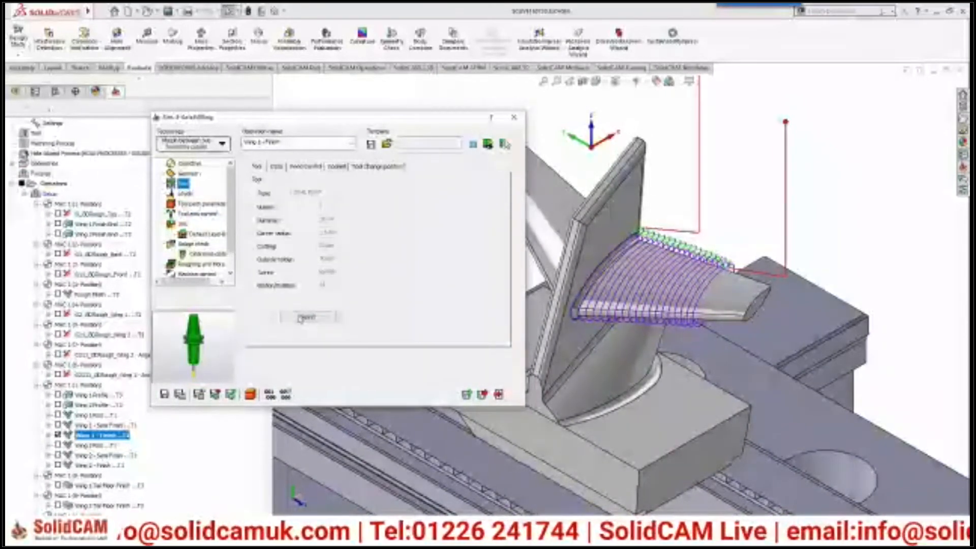
left_click(304, 318)
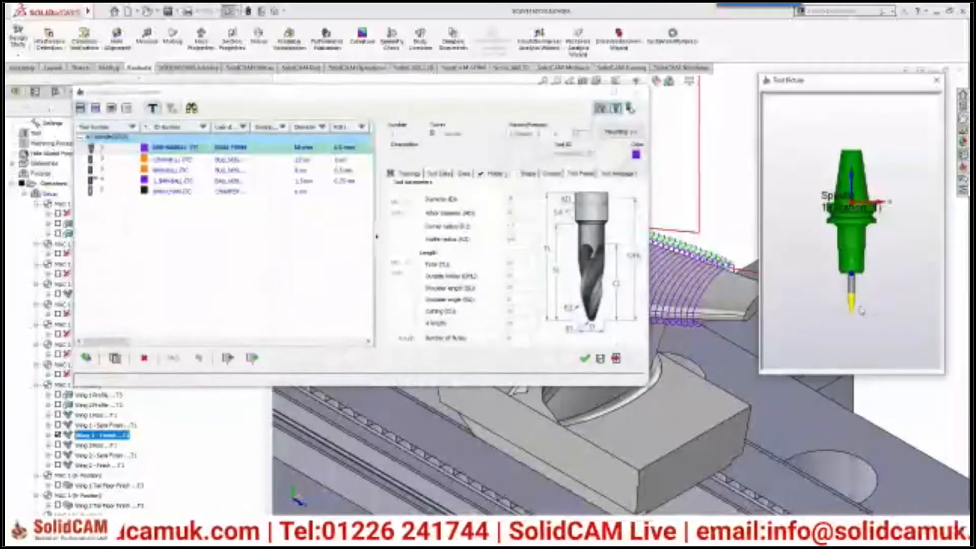
scroll(853, 273, "up", 5)
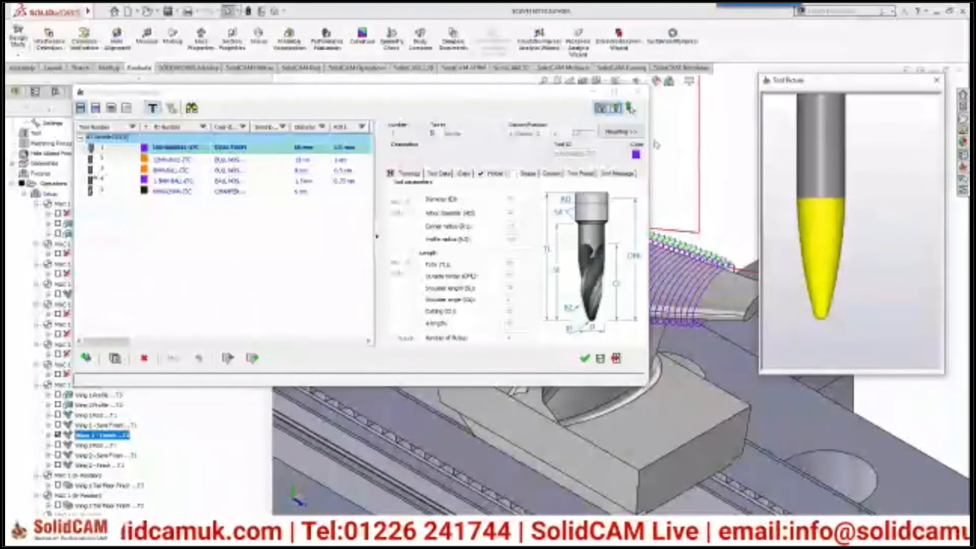
left_click(638, 94)
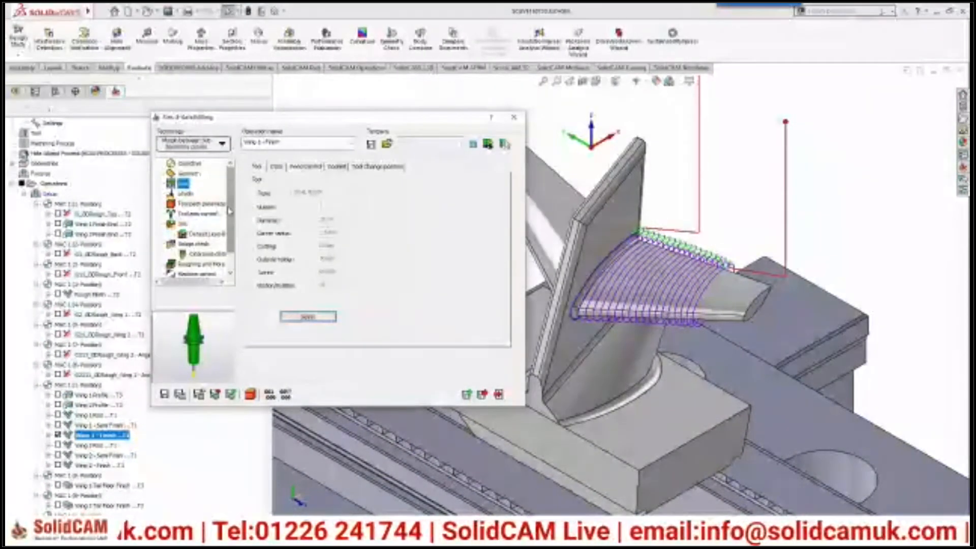
- Simulate the Wing 1 - Finish operation on the model, stop it partway along the wing, and close the simulation and the operation
left_click(251, 394)
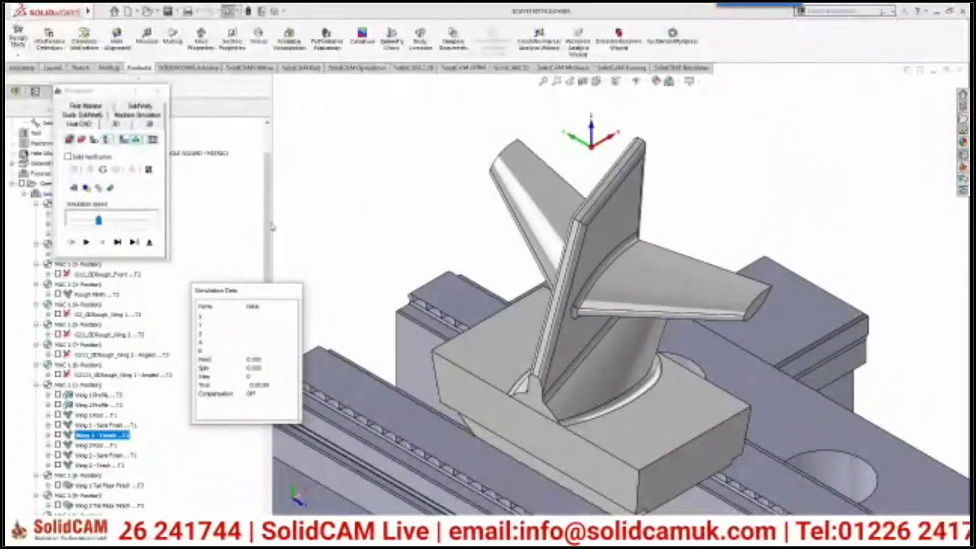
left_click(86, 242)
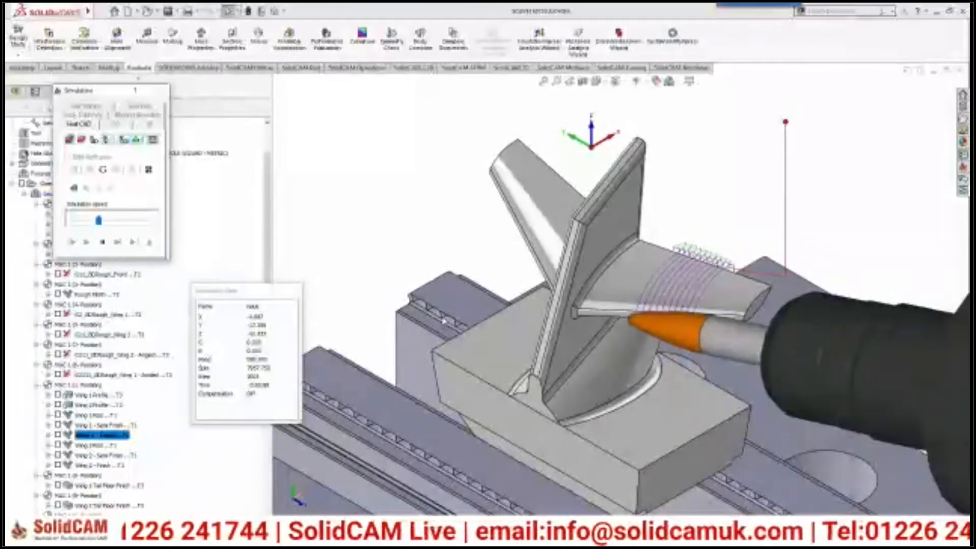
left_click(103, 242)
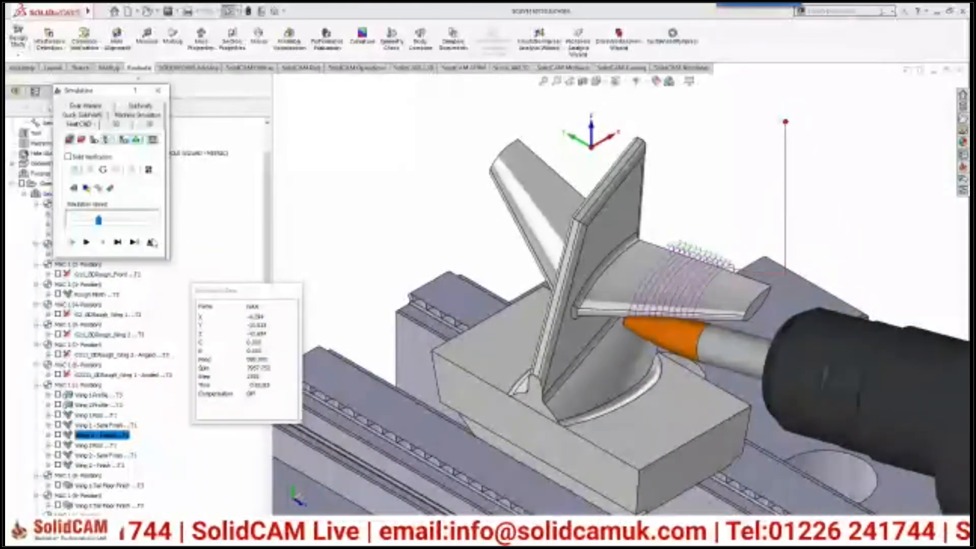
left_click(150, 244)
left_click(516, 120)
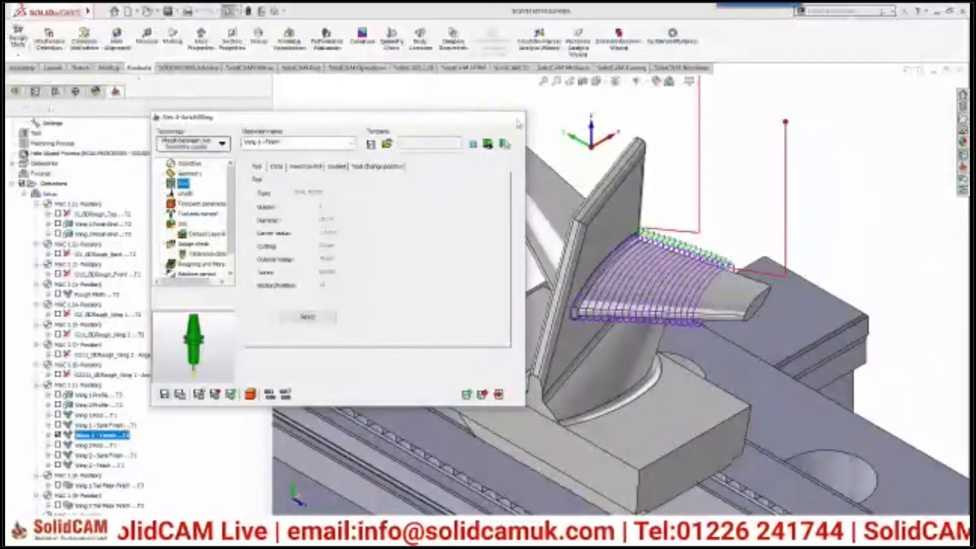
- Hide the Wing 1 - Finish toolpath and display the Wing 1 Floor toolpath instead
scroll(144, 418, "down", 4)
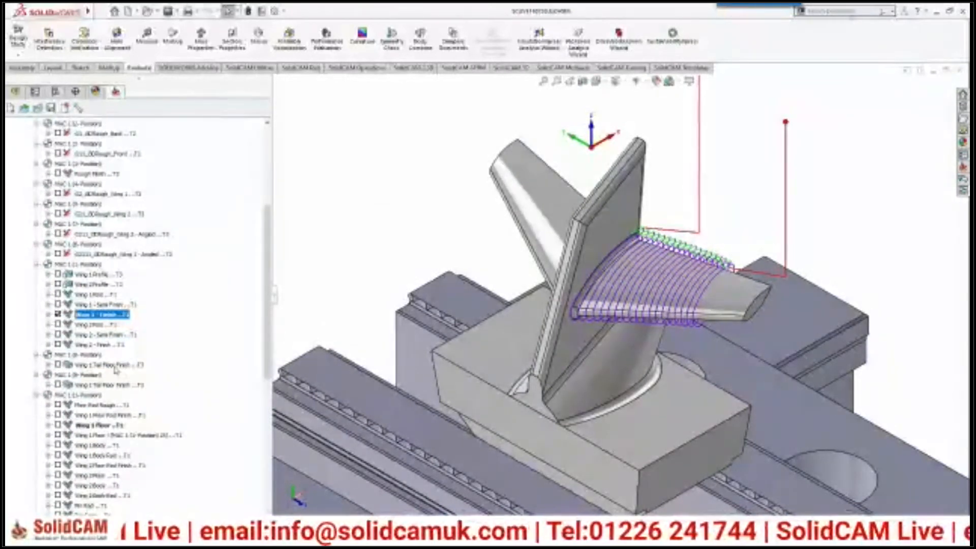
left_click(58, 314)
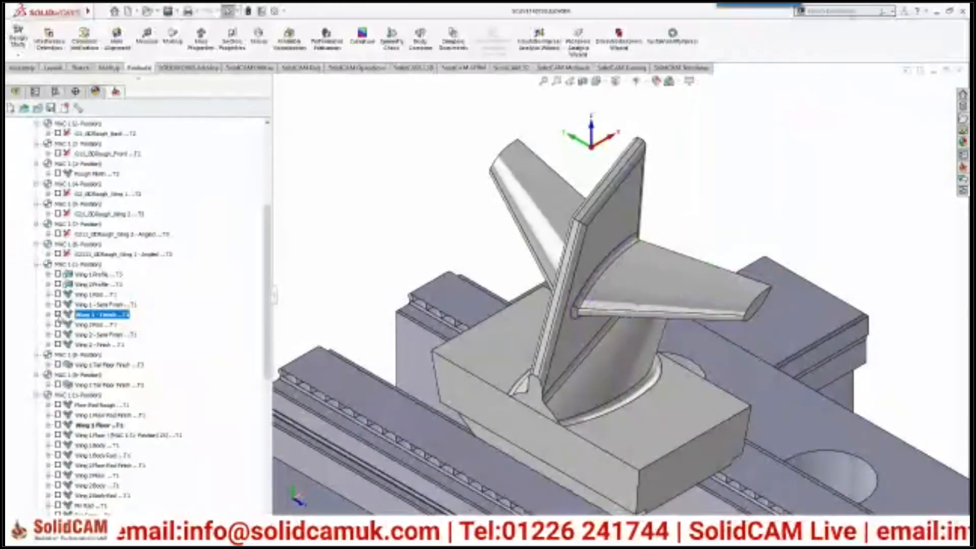
left_click(99, 426)
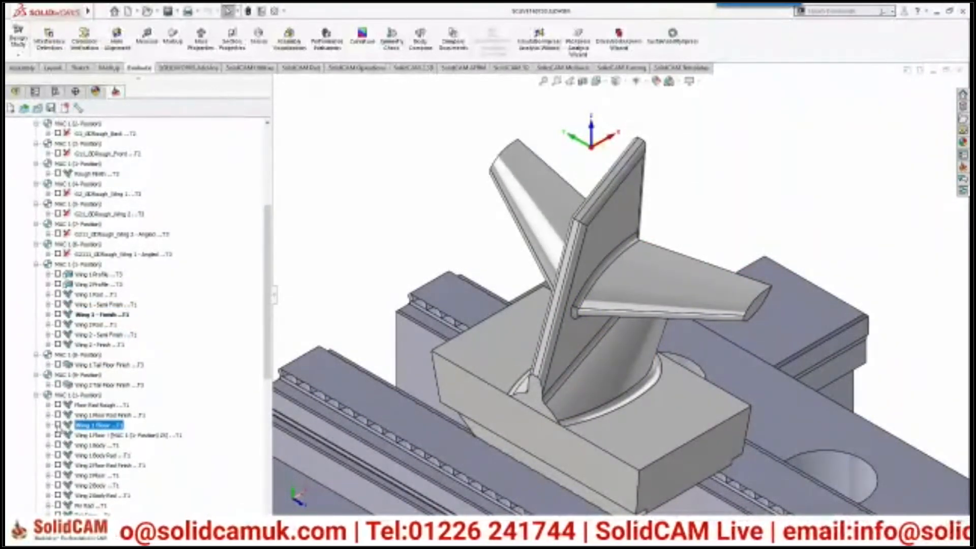
left_click(57, 425)
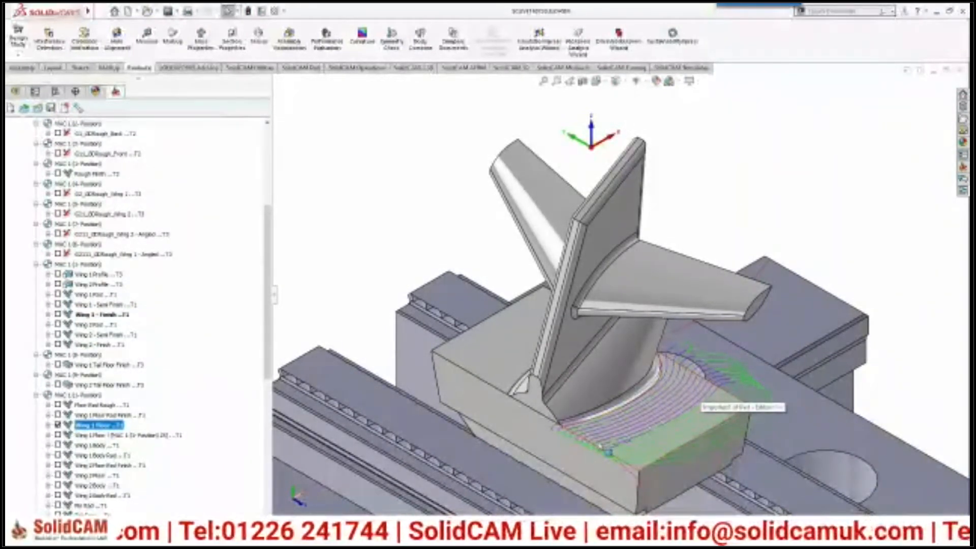
- Examine the Wing 1 Floor toolpath and its linking moves from the end of the vise and at an angle, and open its operation
scroll(494, 249, "up", 1)
scroll(641, 478, "down", 3)
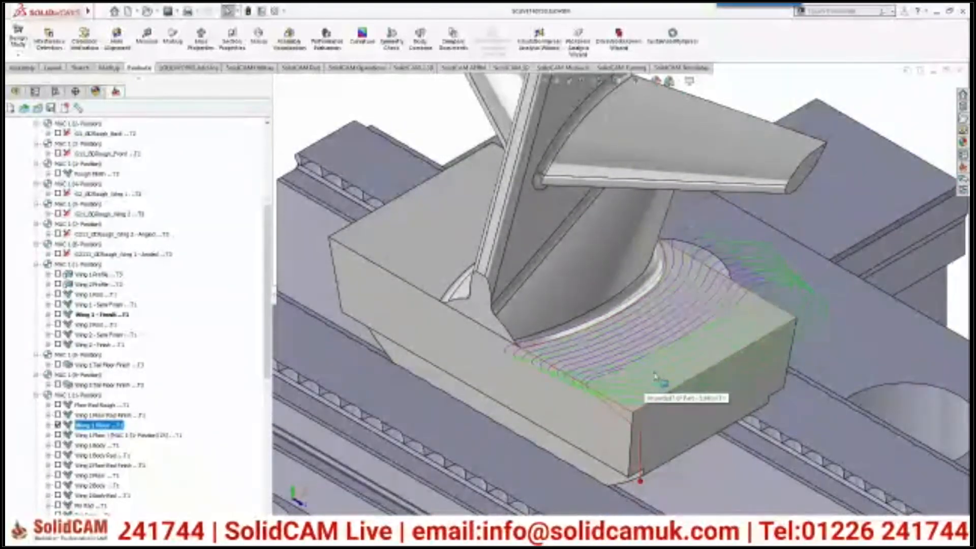
middle_click_drag(661, 369, 697, 329)
scroll(710, 277, "up", 2)
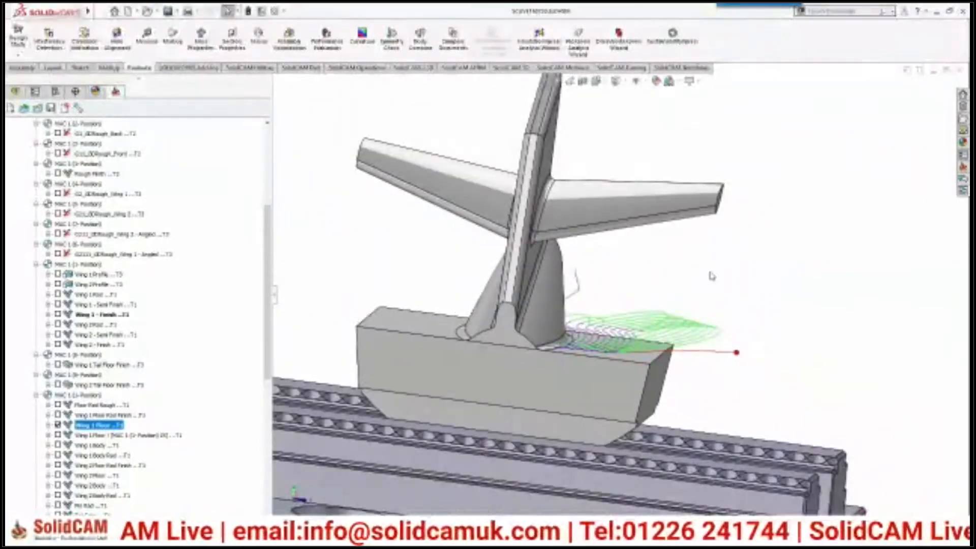
key("space")
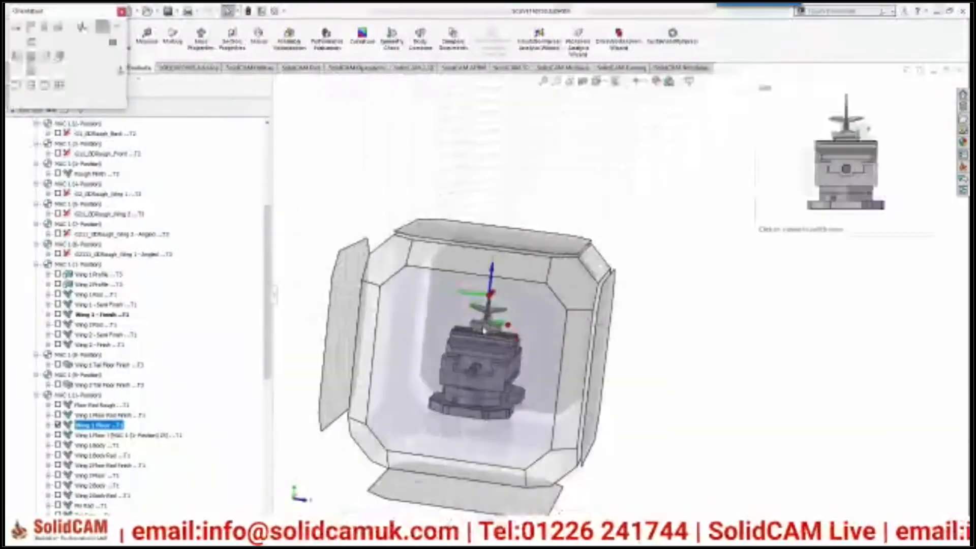
left_click(482, 331)
scroll(645, 262, "down", 4)
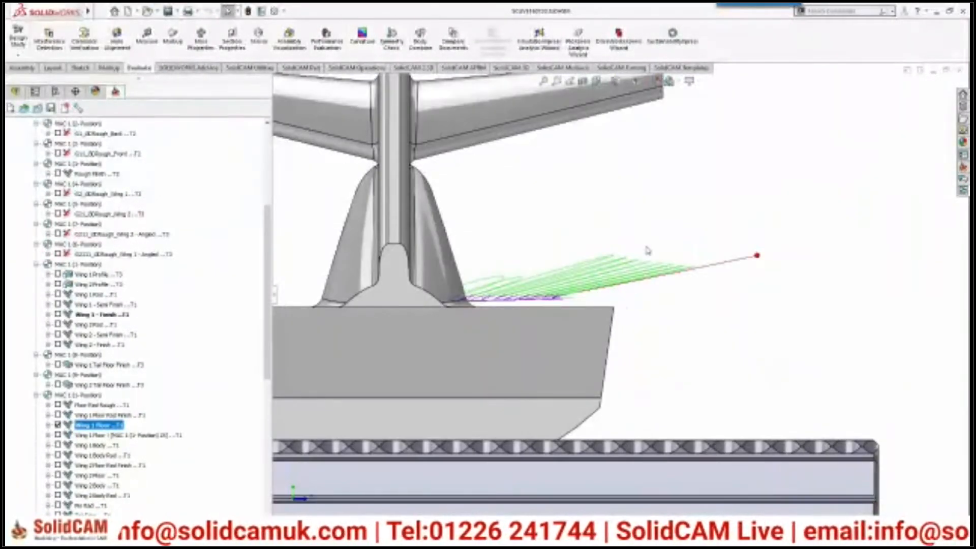
scroll(627, 297, "up", 2)
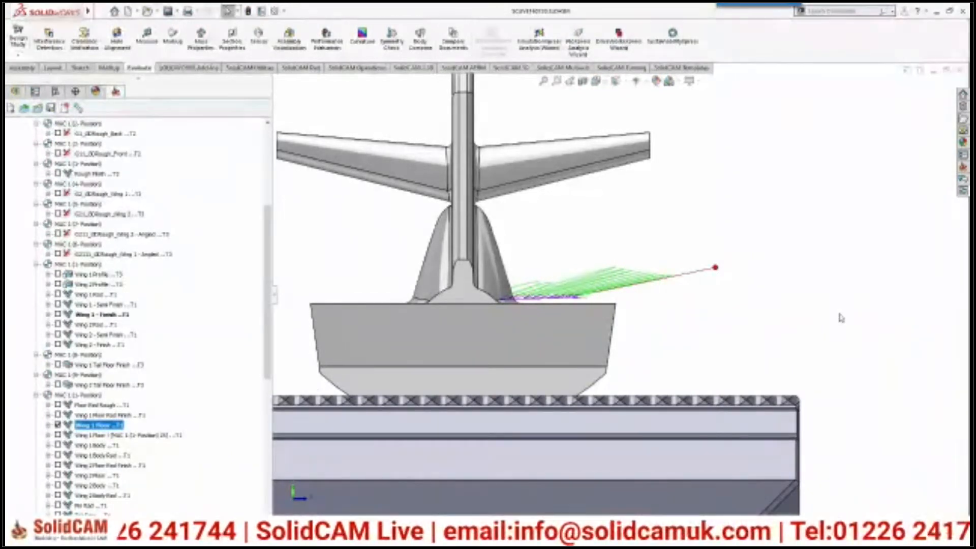
scroll(839, 316, "up", 2)
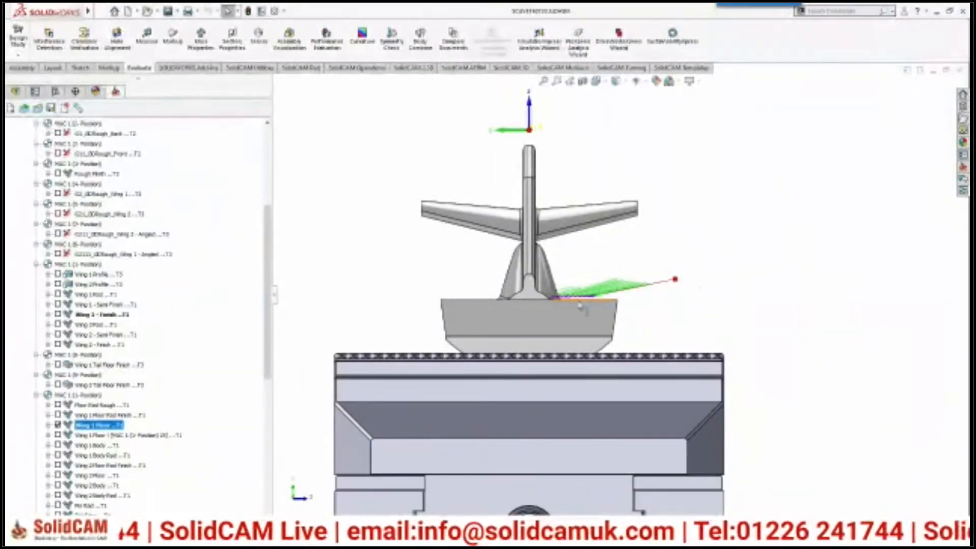
scroll(580, 306, "down", 3)
middle_click_drag(653, 307, 658, 379)
scroll(658, 261, "up", 1)
scroll(658, 262, "down", 2)
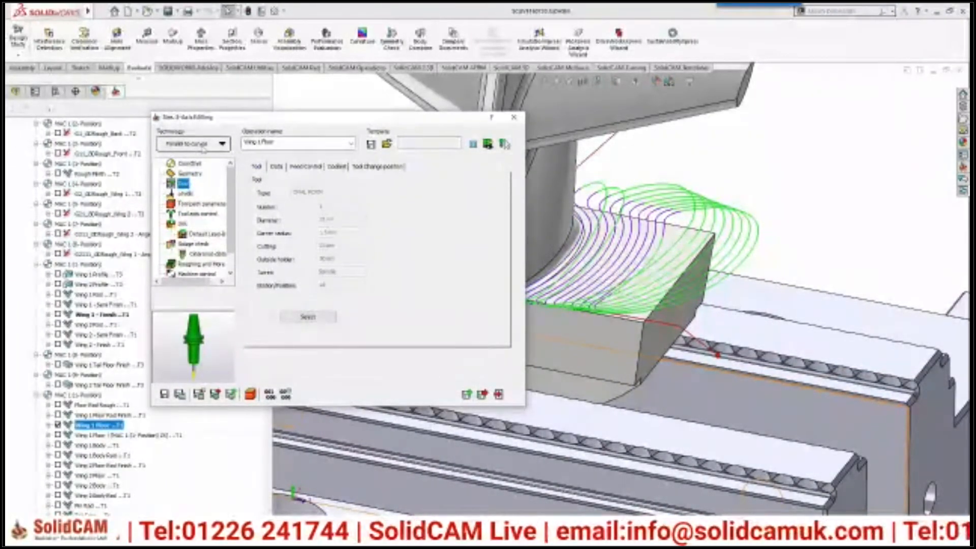
- Show the drive surface and the edge curve used by the Wing 1 Floor operation
left_click(191, 175)
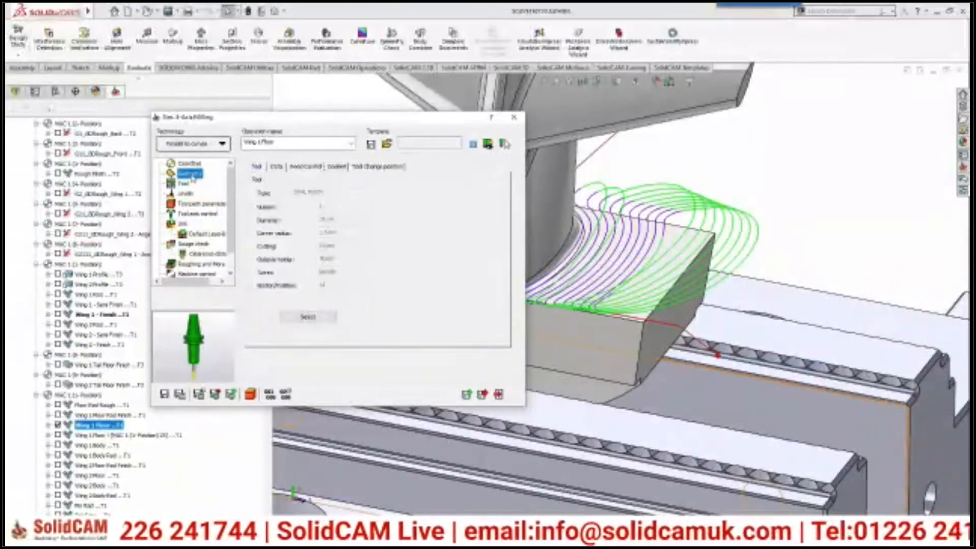
left_click(268, 208)
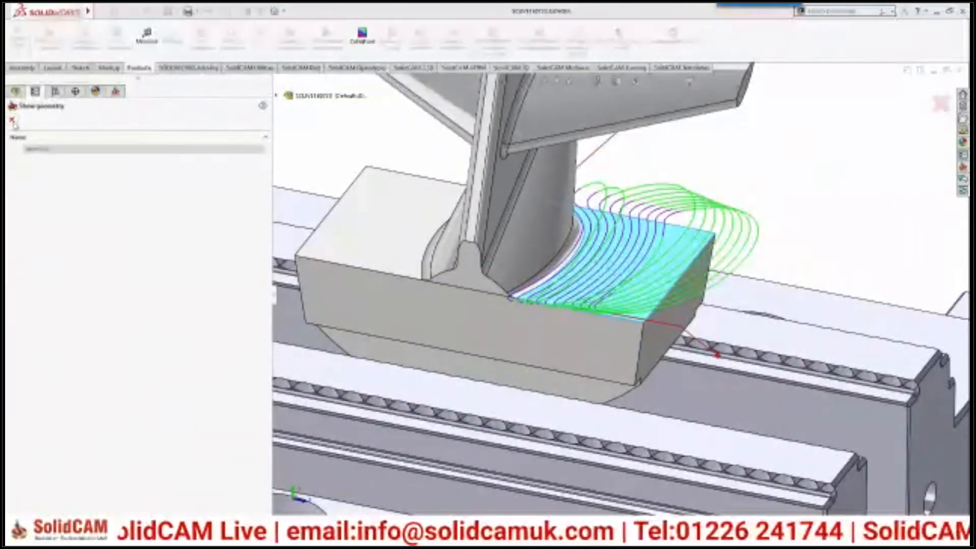
left_click(12, 122)
left_click(270, 265)
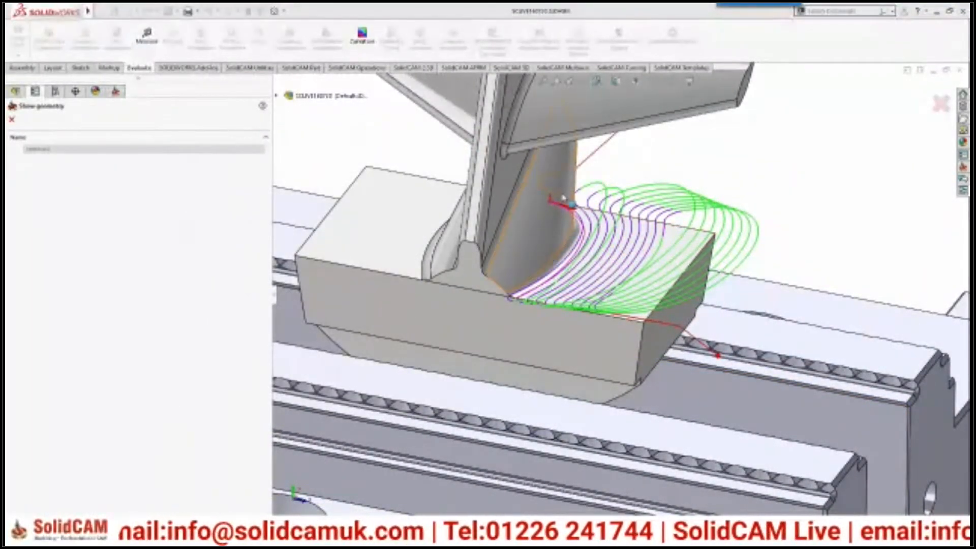
left_click(12, 120)
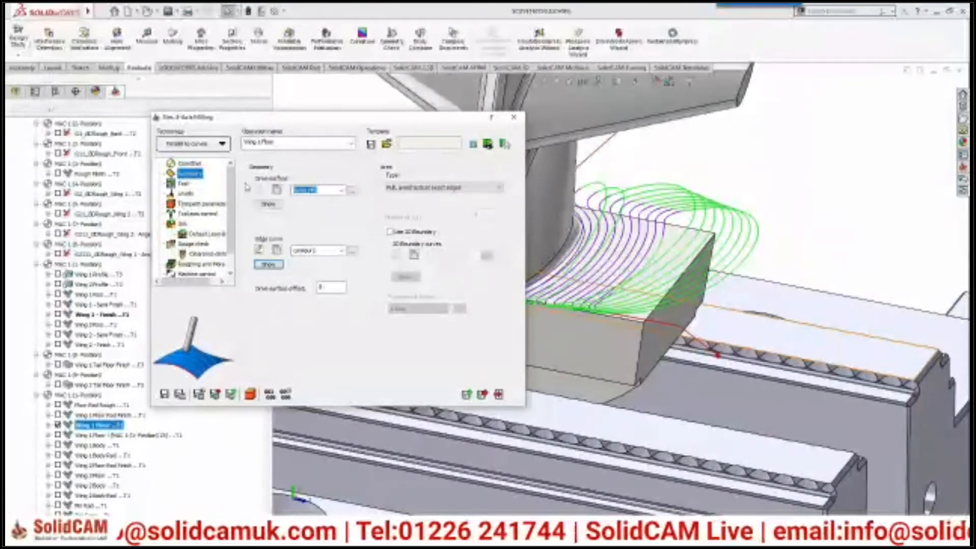
- Review the Wing 1 Floor operation's surface quality and step over, and its tool axis control with the tool contact point range
left_click(202, 203)
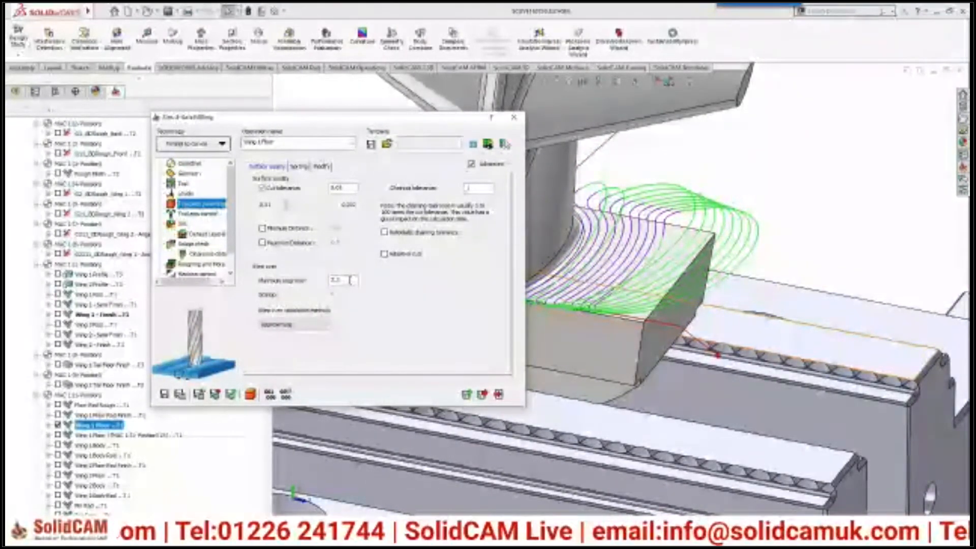
left_click(213, 214)
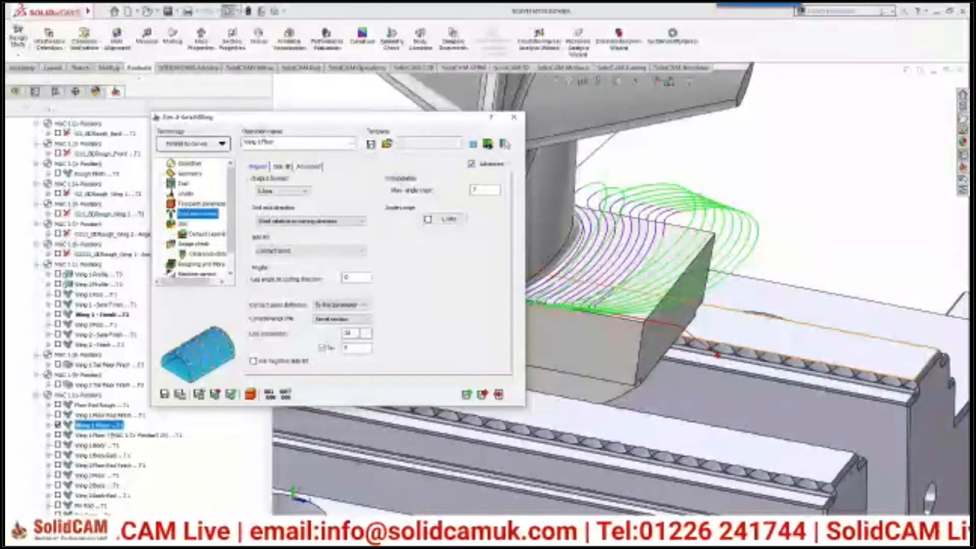
left_click(359, 349)
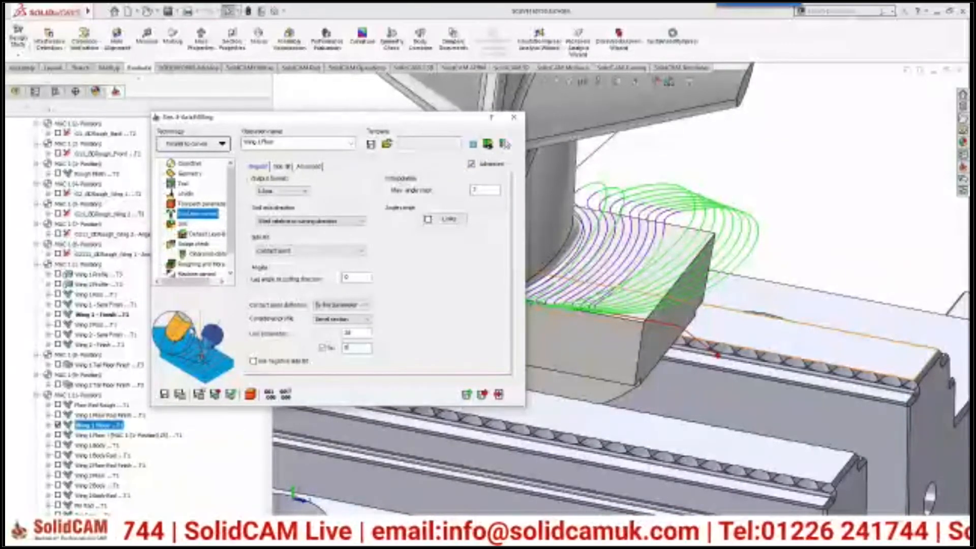
- Start the Wing 1 Floor simulation and watch the barrel tool's contact on the floor from the end of the part
left_click(250, 394)
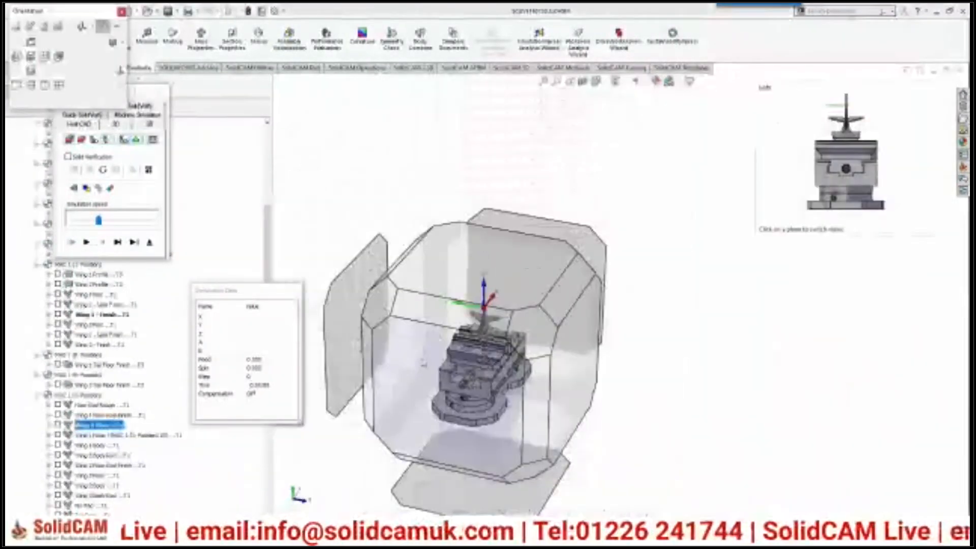
scroll(676, 198, "down", 5)
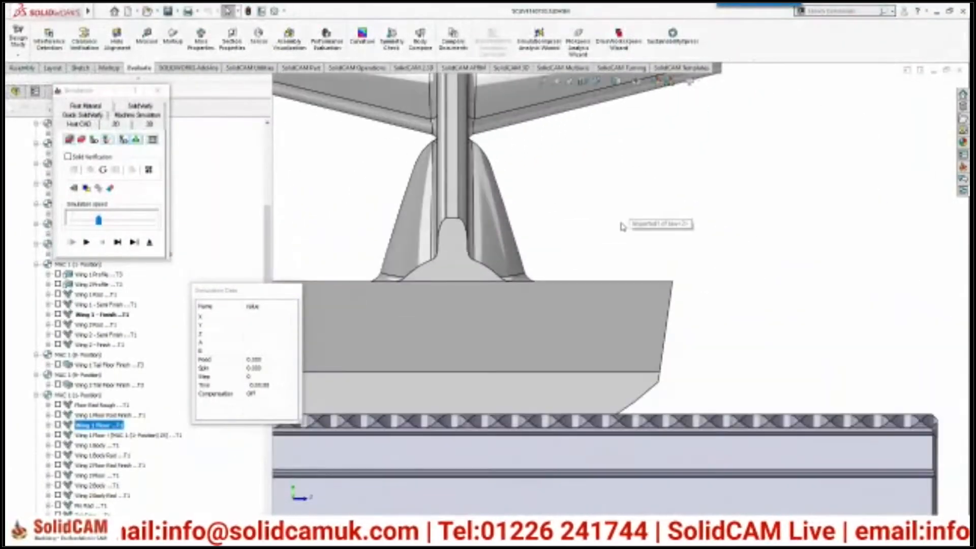
left_click(85, 243)
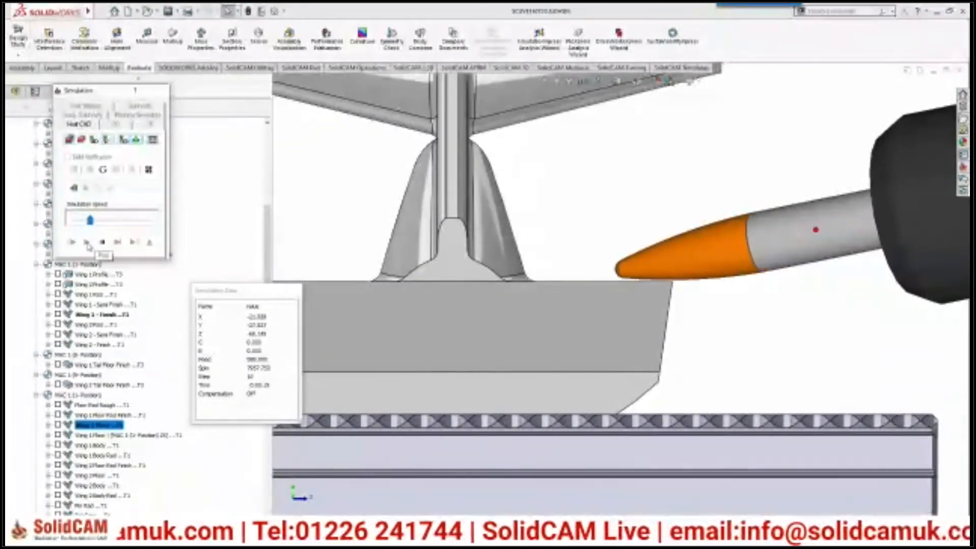
scroll(673, 298, "down", 1)
scroll(674, 299, "down", 1)
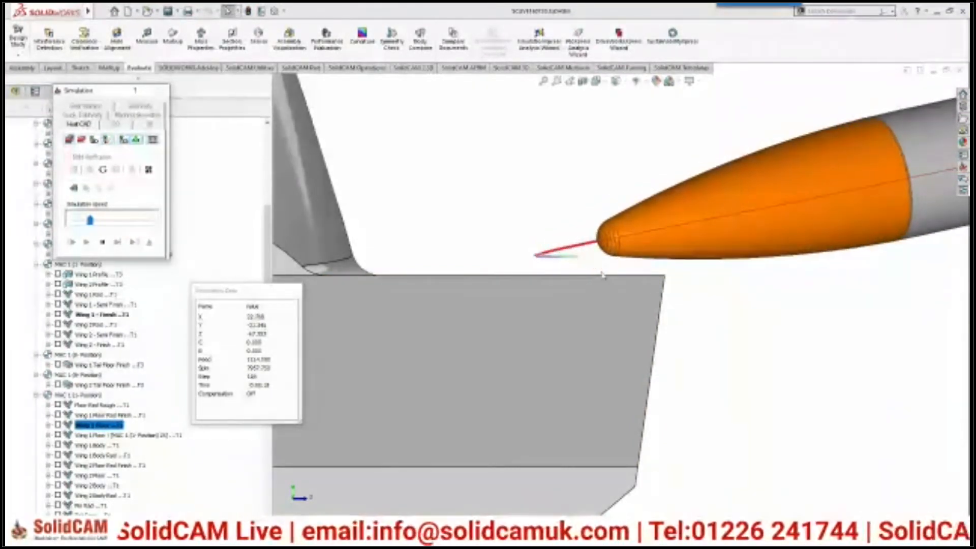
- Speed up the Wing 1 Floor simulation, slow it near the body fillet, and pause it with the tool on the floor
left_click(132, 222)
left_click(133, 222)
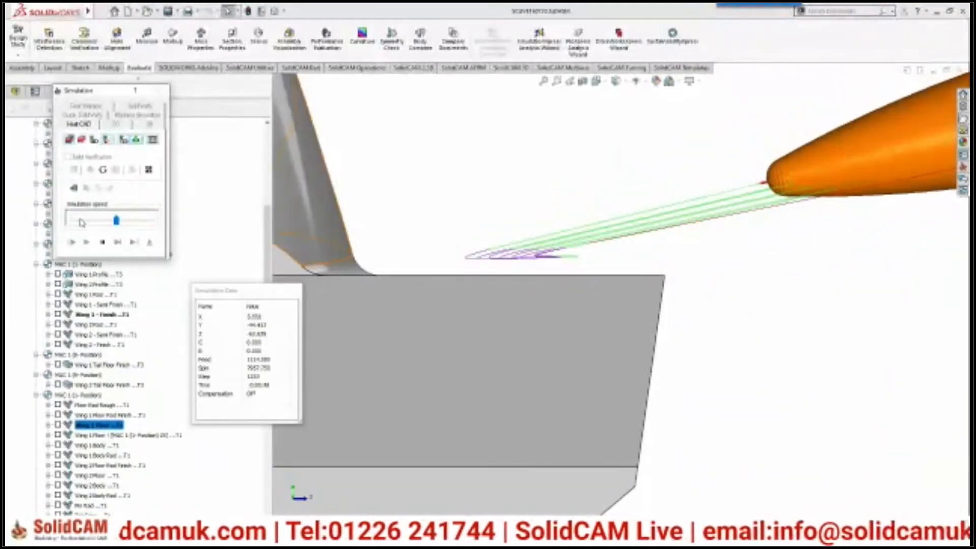
left_click(81, 223)
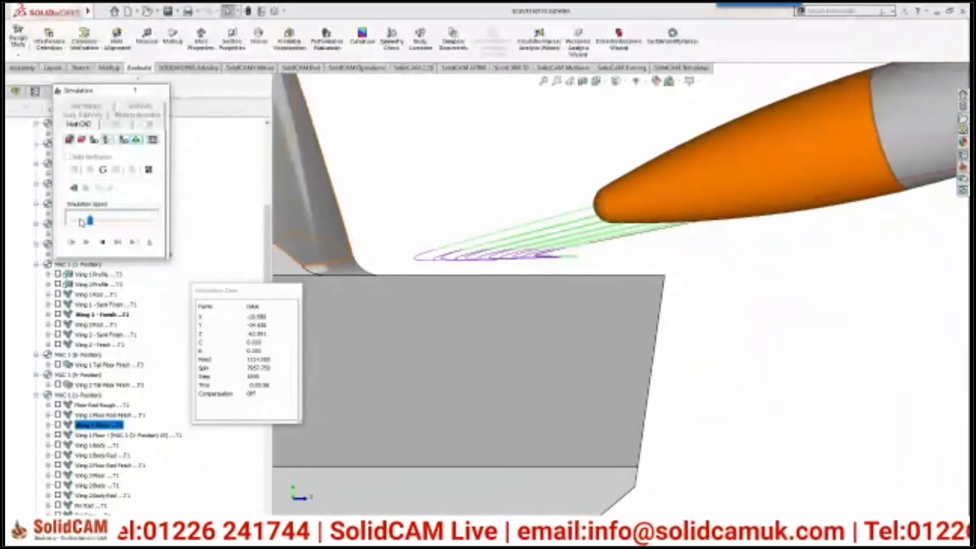
left_click(104, 243)
left_click(84, 243)
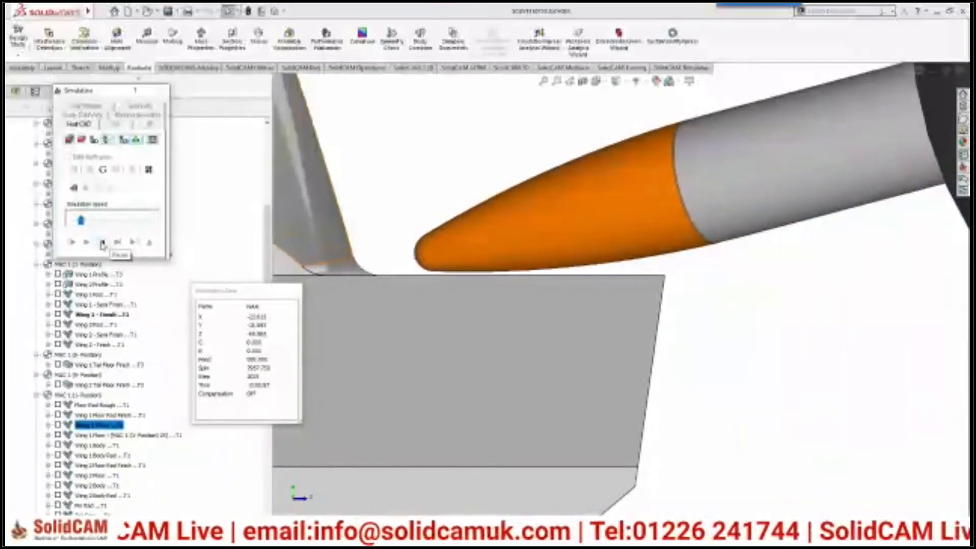
left_click(104, 243)
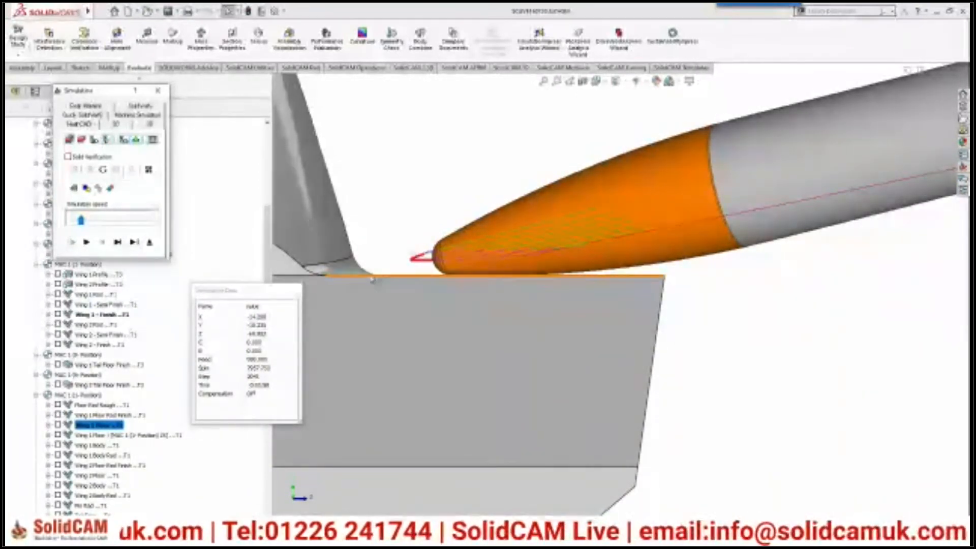
- Finish the Wing 1 Floor simulation from an angled view at increased speed, and close the simulation and the operation
middle_click_drag(697, 299, 661, 351)
scroll(666, 364, "down", 5)
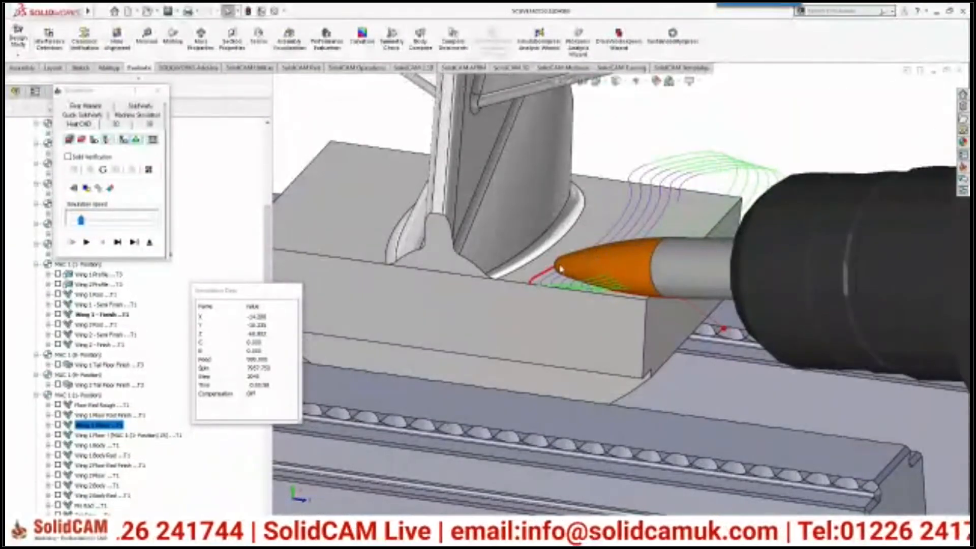
left_click(87, 242)
left_click(97, 222)
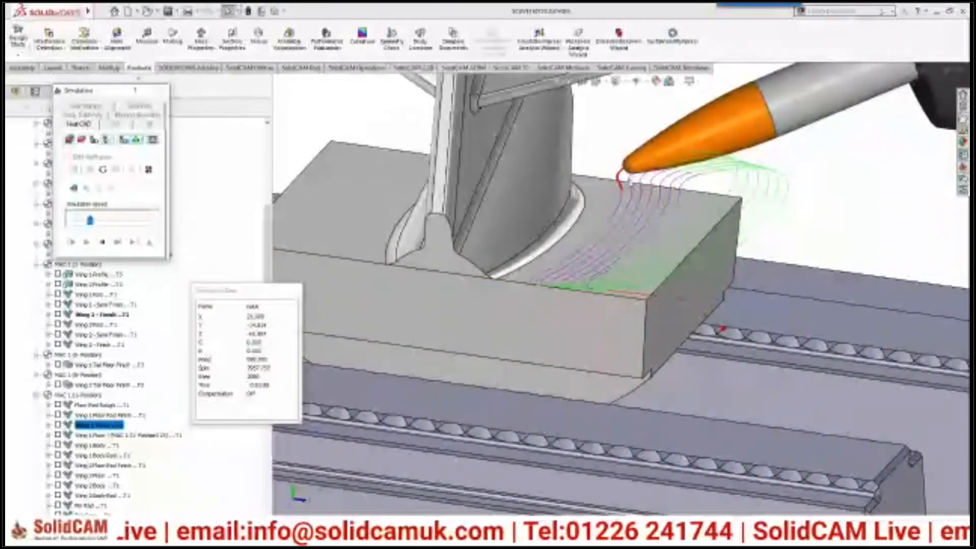
left_click(113, 224)
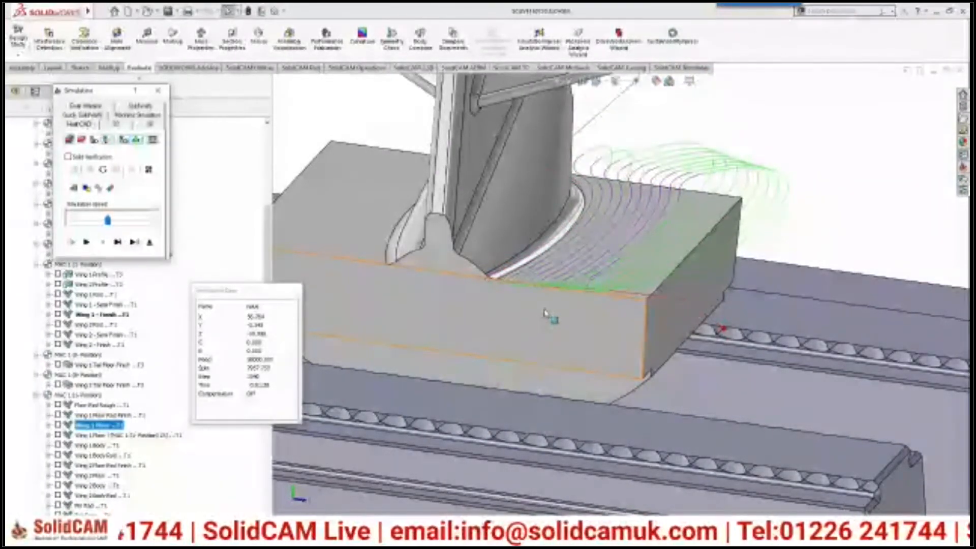
left_click(150, 244)
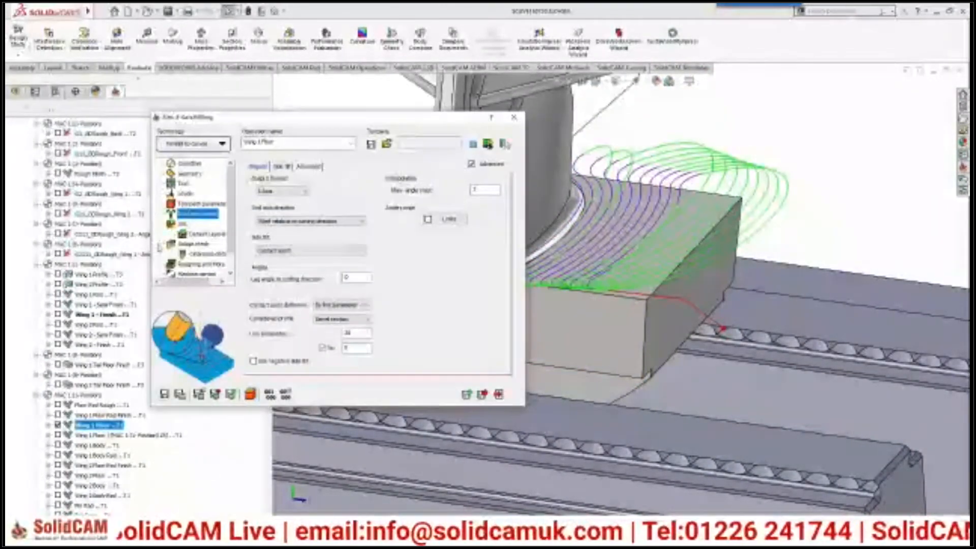
left_click(514, 117)
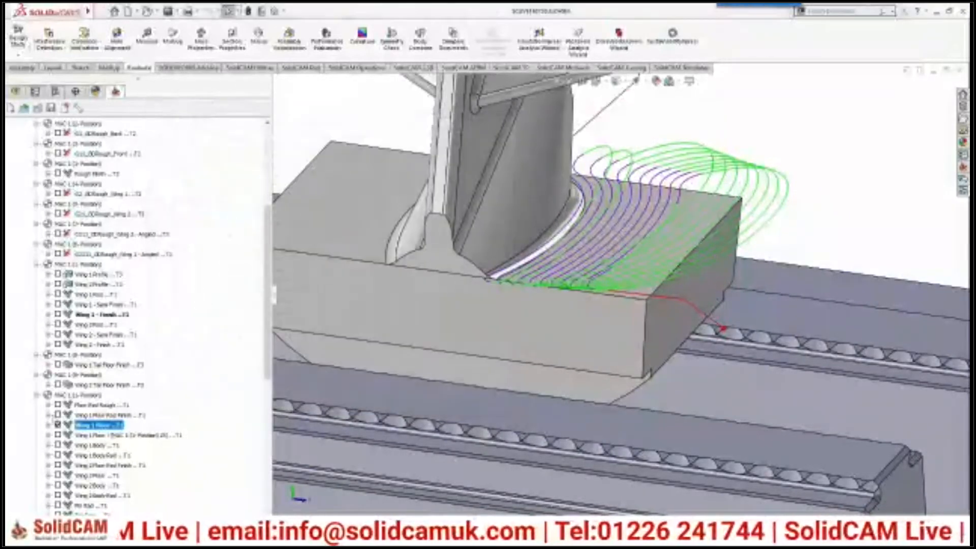
- Hide the Wing 1 Floor toolpath and display the Plinth Finish Front toolpath at an angle above the vise jaw
left_click(57, 424)
scroll(96, 443, "down", 5)
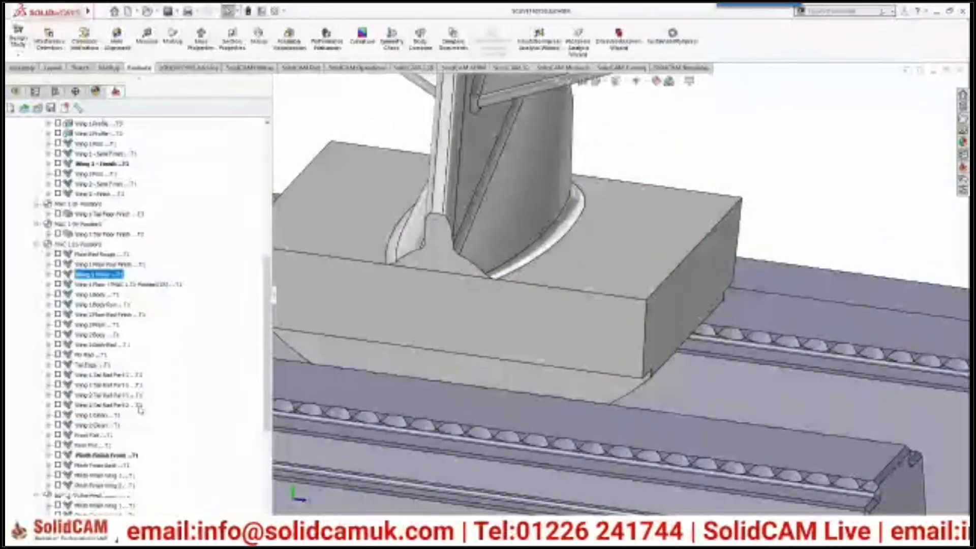
left_click(57, 455)
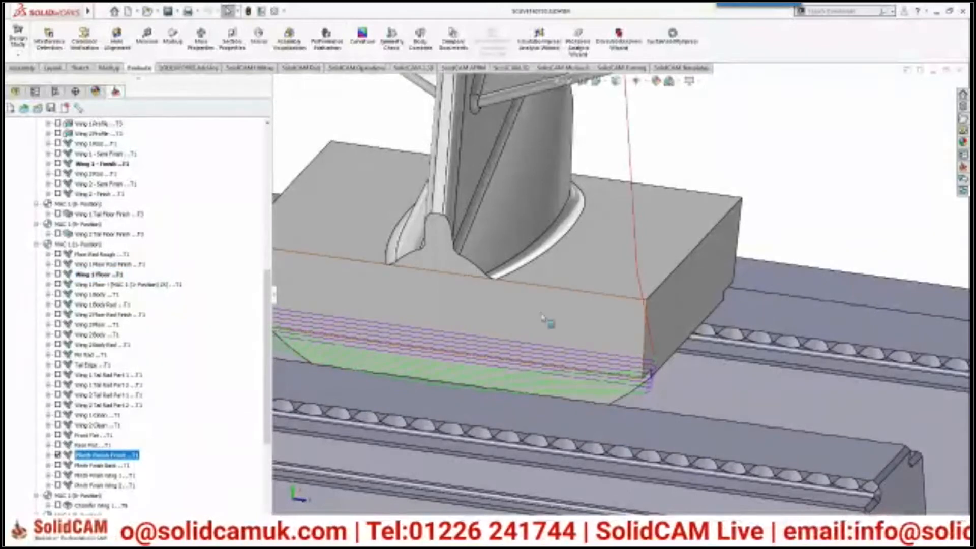
scroll(579, 316, "up", 3)
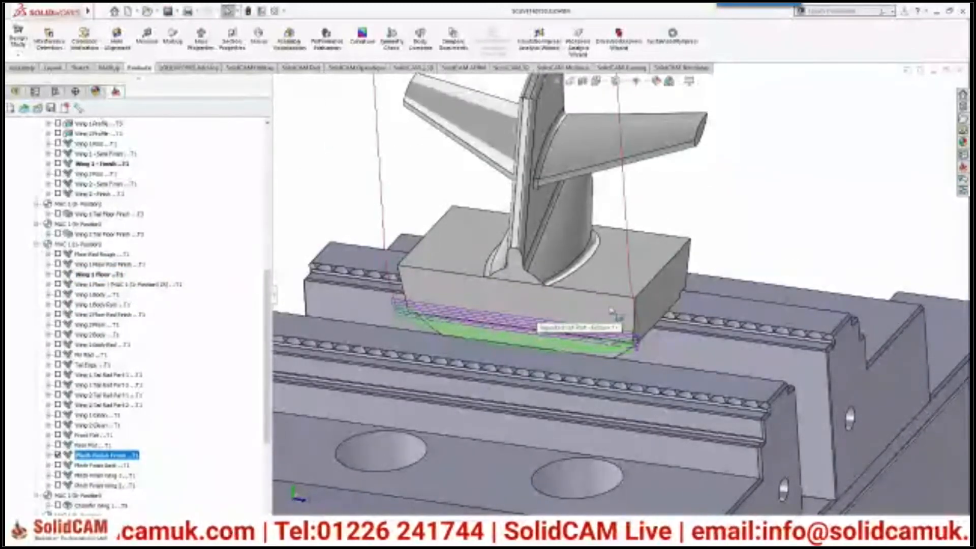
middle_click_drag(571, 375, 527, 373)
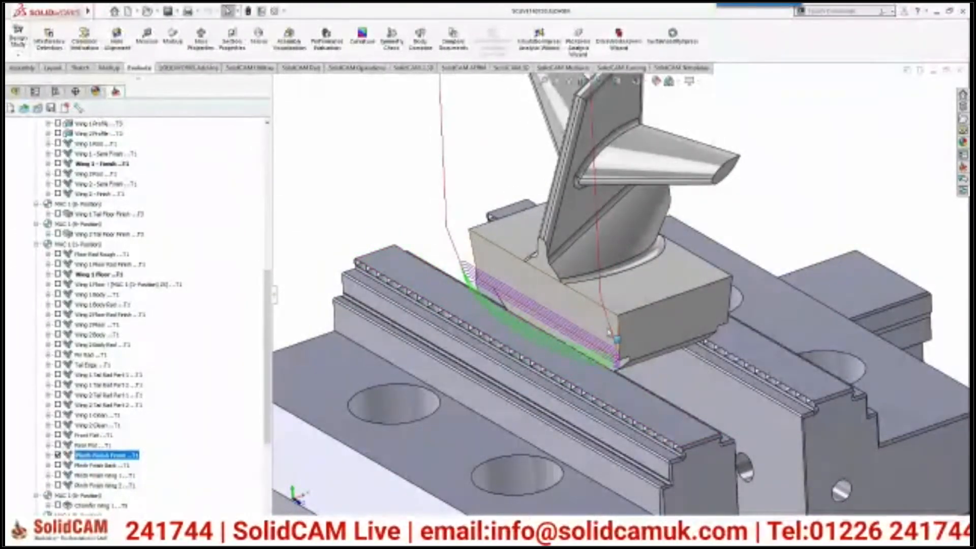
- Open the Plinth Finish Front operation and review its drive surface and tool axis control settings
double_click(110, 457)
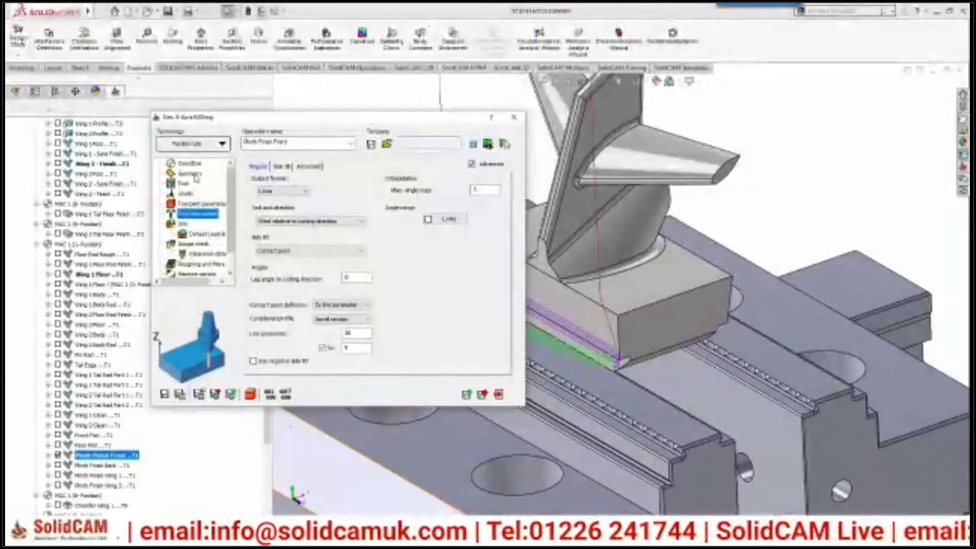
left_click(193, 174)
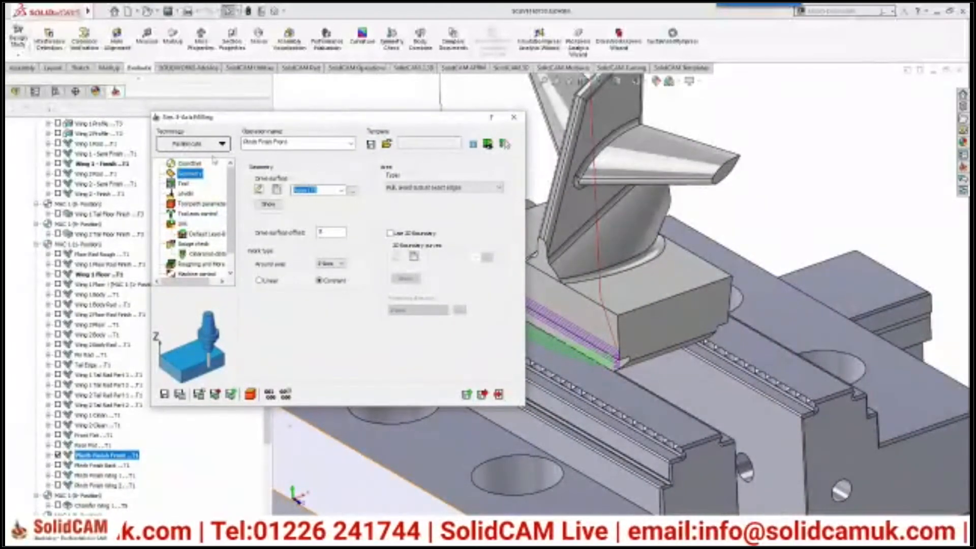
left_click(268, 204)
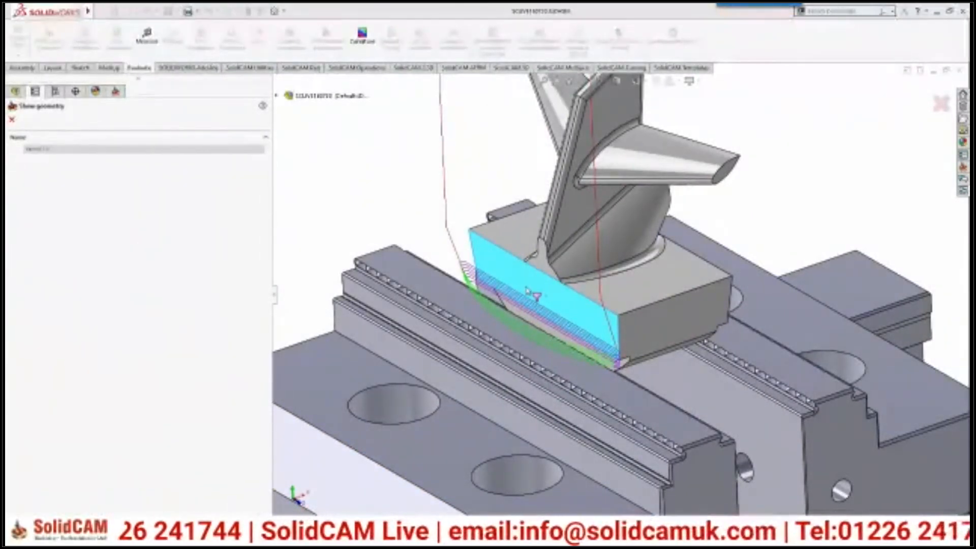
left_click(12, 123)
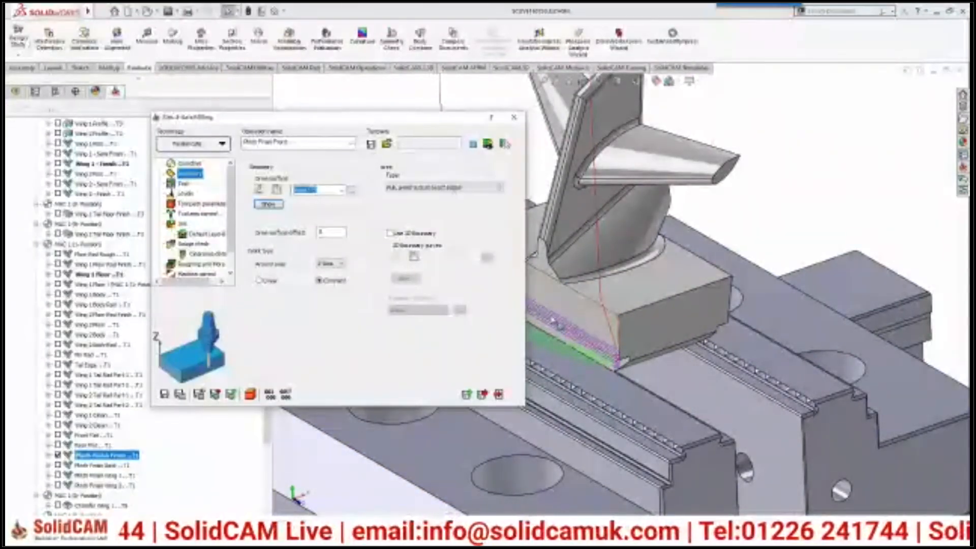
left_click(200, 216)
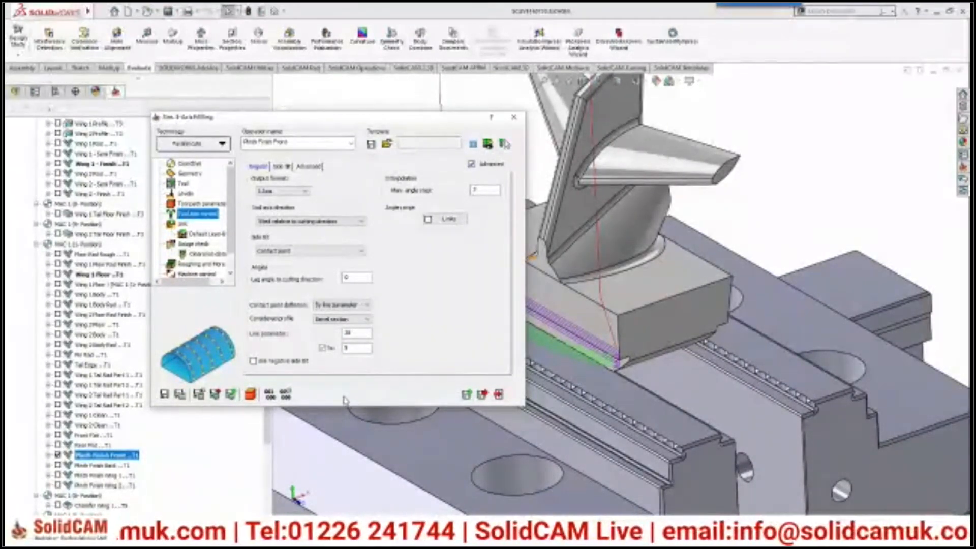
- Simulate the Plinth Finish Front operation slowly along the plinth face, speed it up to the end, and exit the simulation
left_click(250, 395)
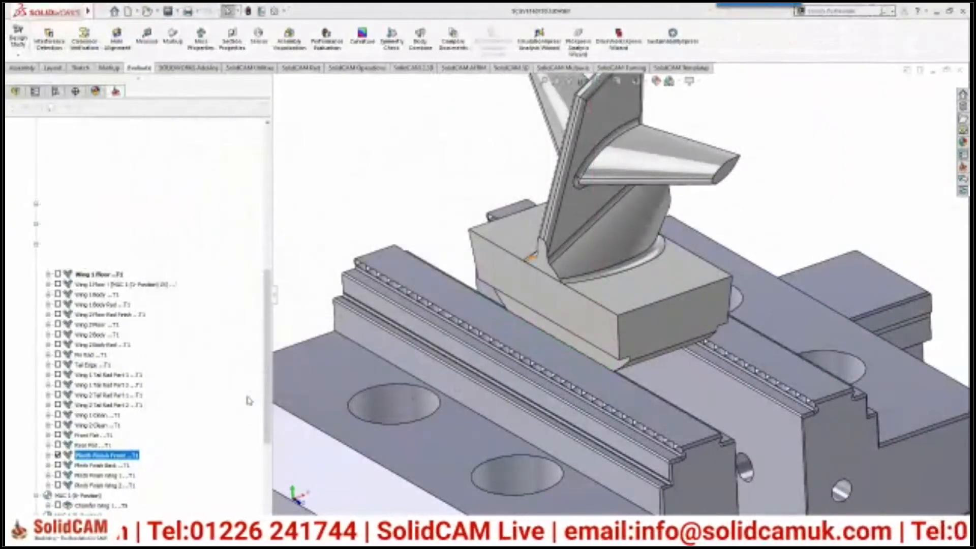
left_click(81, 220)
left_click(87, 243)
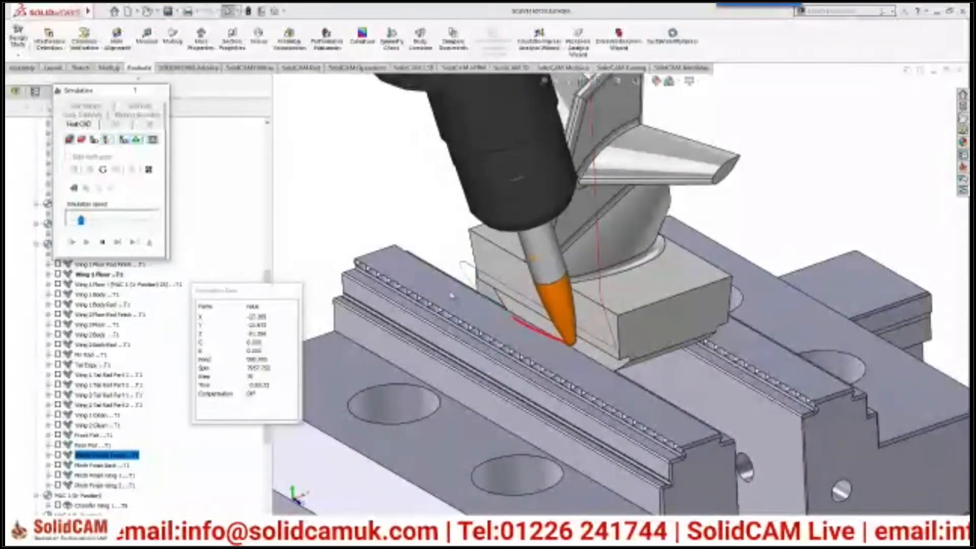
left_click(132, 225)
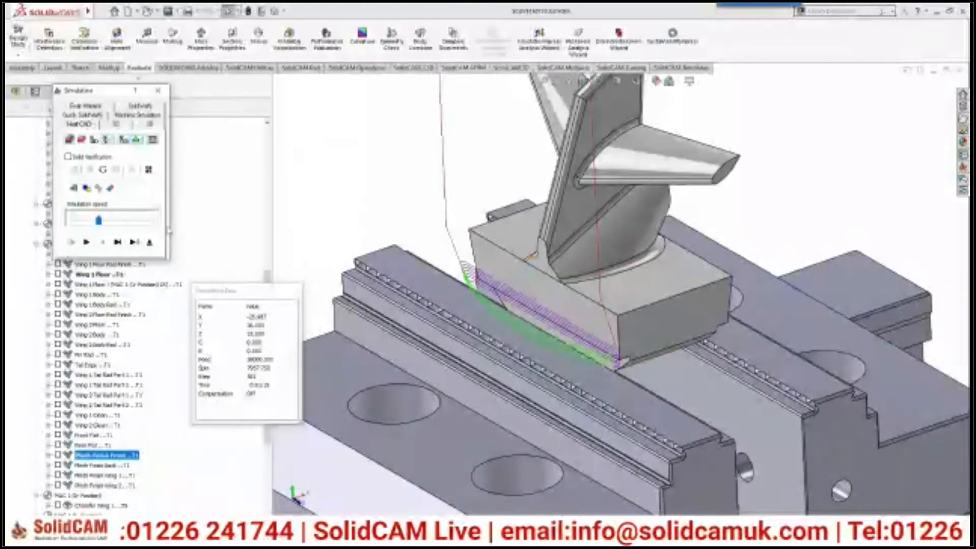
left_click(149, 243)
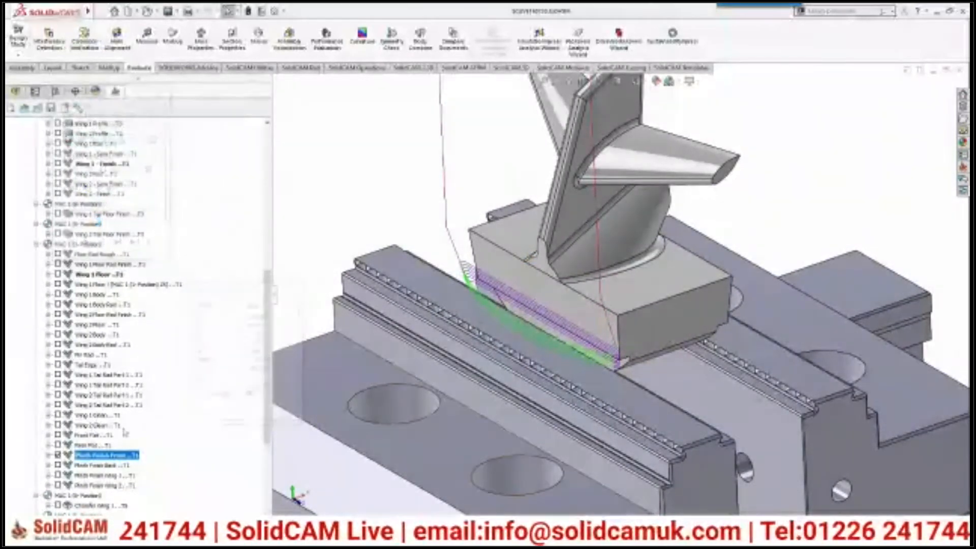
- Display the Wing 1 - Finish toolpath in place of the plinth one, and briefly compare it with the Wing 2 - Finish toolpath
left_click(57, 455)
scroll(120, 378, "up", 6)
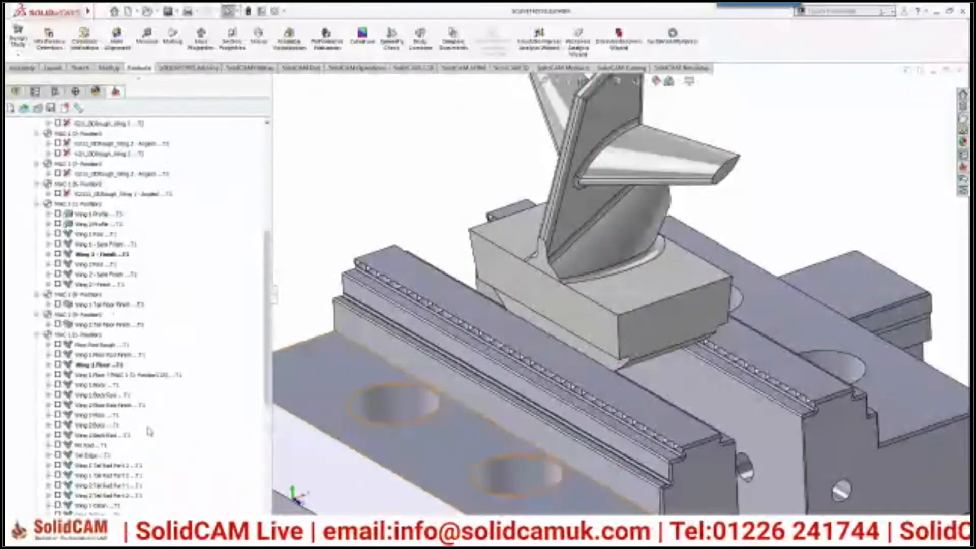
left_click(104, 345)
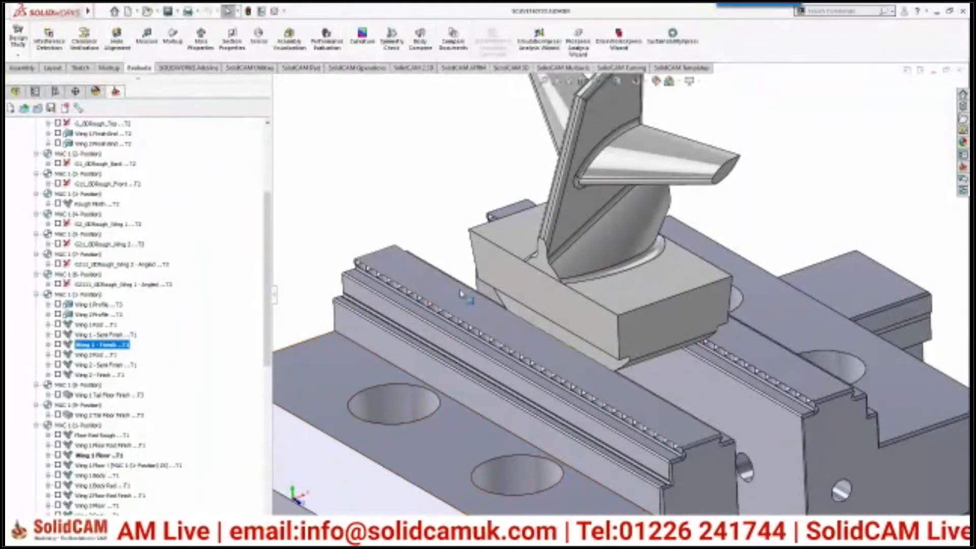
left_click(58, 345)
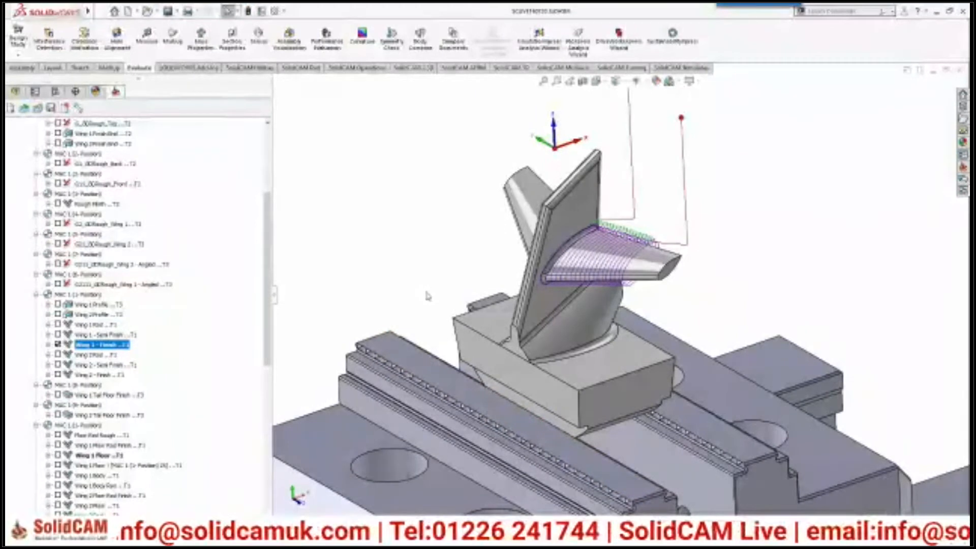
mouse_move(426, 302)
middle_mouse_down()
mouse_move(464, 282)
mouse_move(442, 304)
middle_mouse_up()
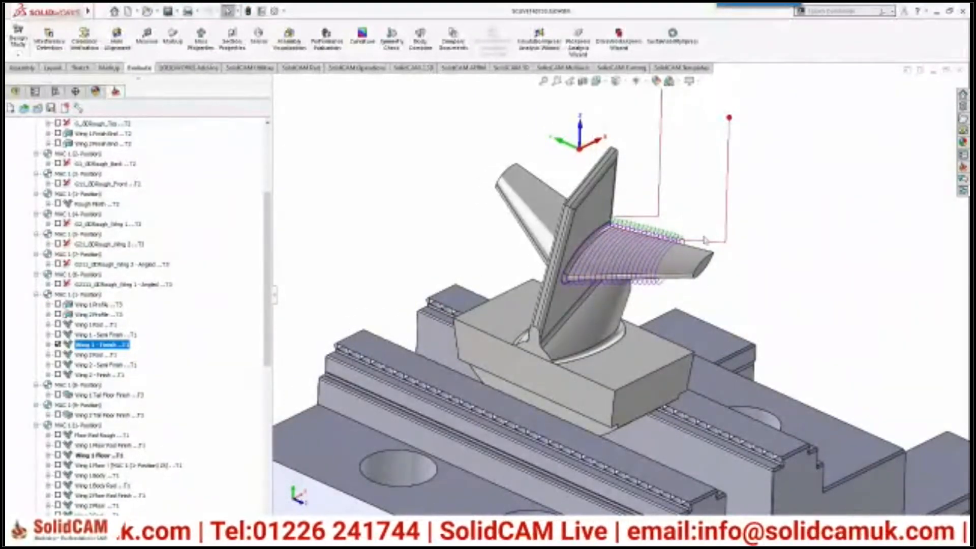
left_click(58, 375)
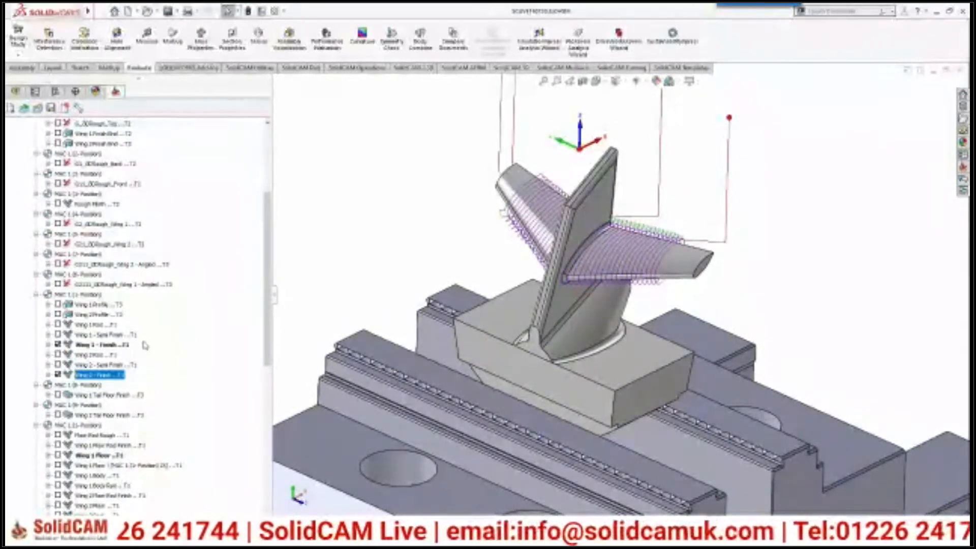
left_click(58, 375)
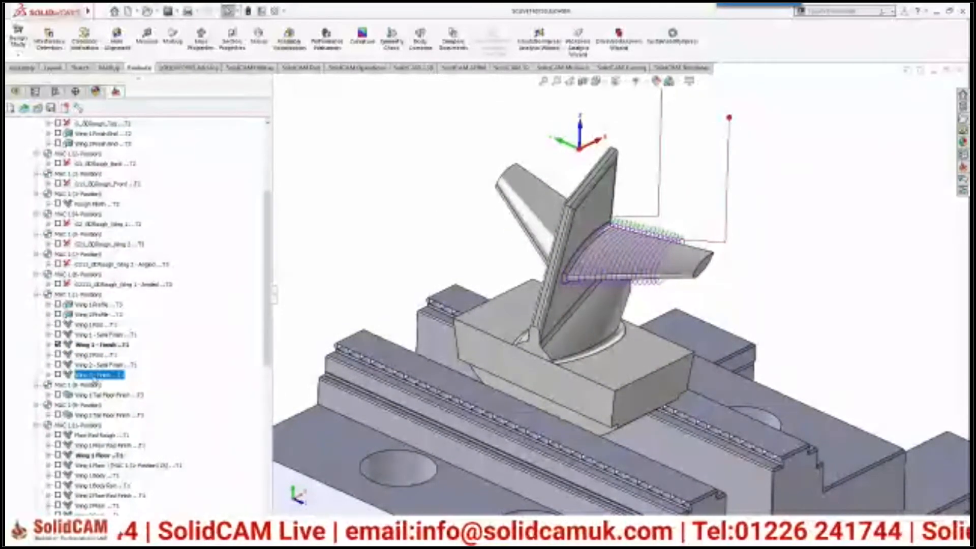
- Mirror the Wing 1 - Finish operation about the ZX plane of MAC 1 (1-Position), keeping the current CoordSys
right_click(104, 346)
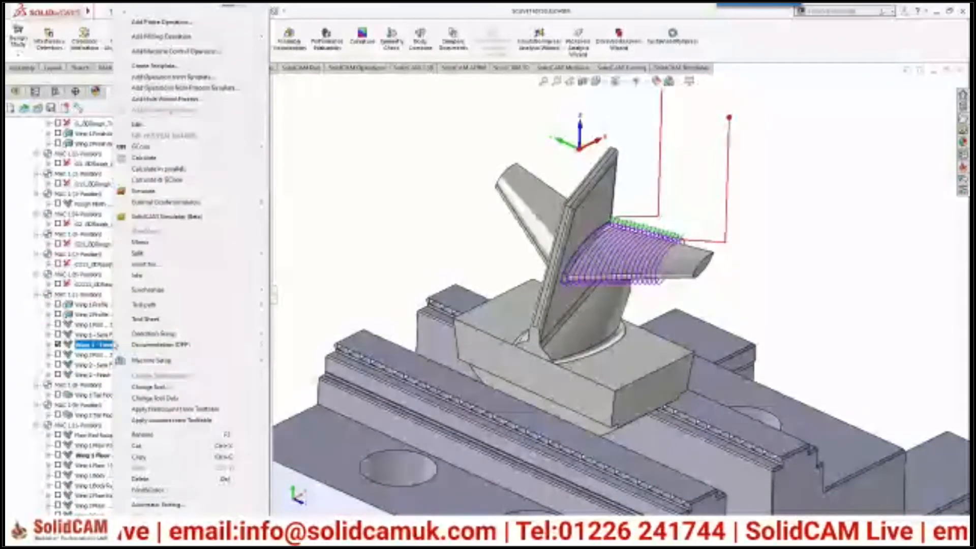
left_click(163, 243)
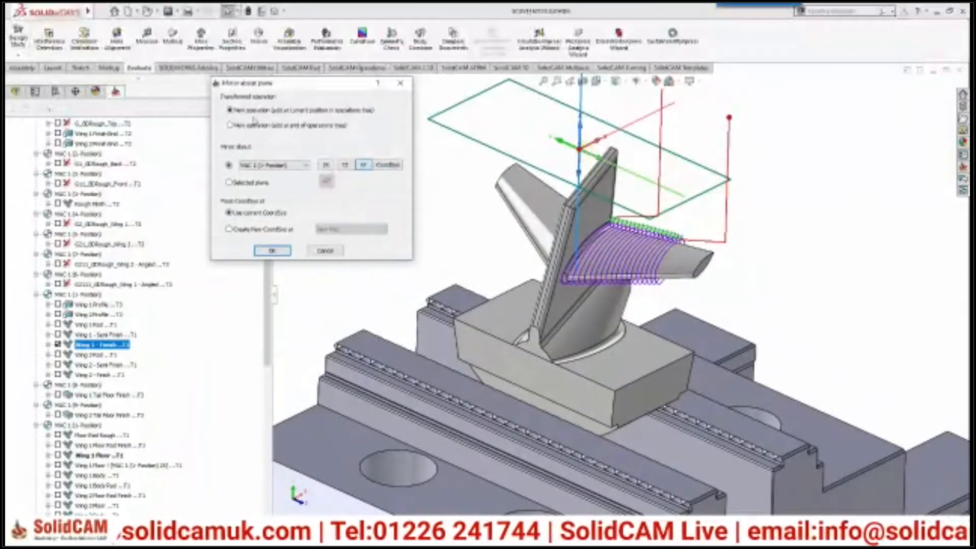
left_click(326, 165)
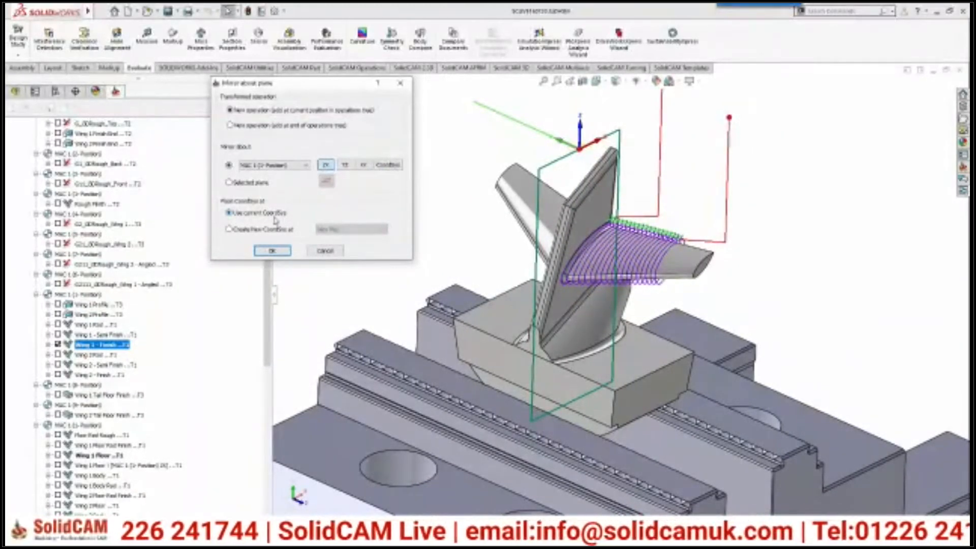
left_click(273, 251)
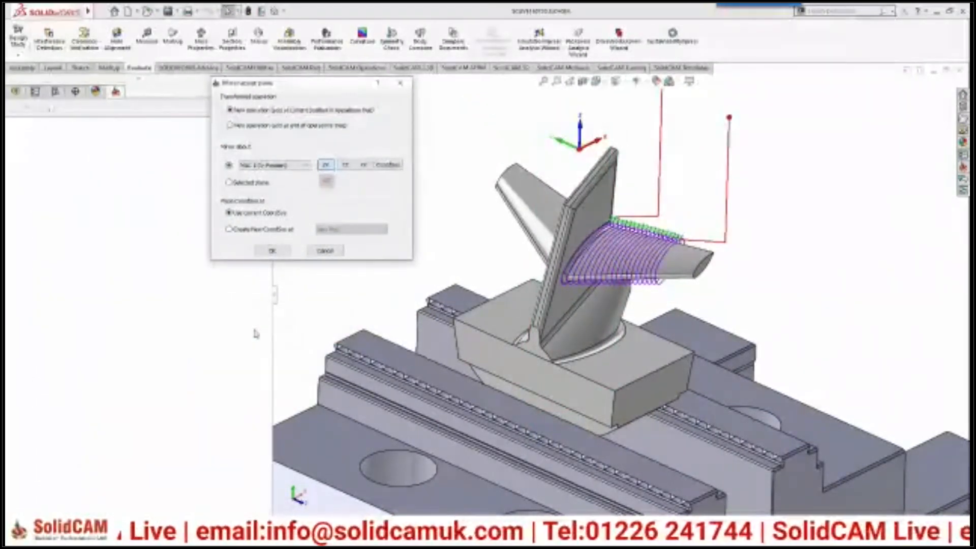
scroll(161, 241, "up", 3)
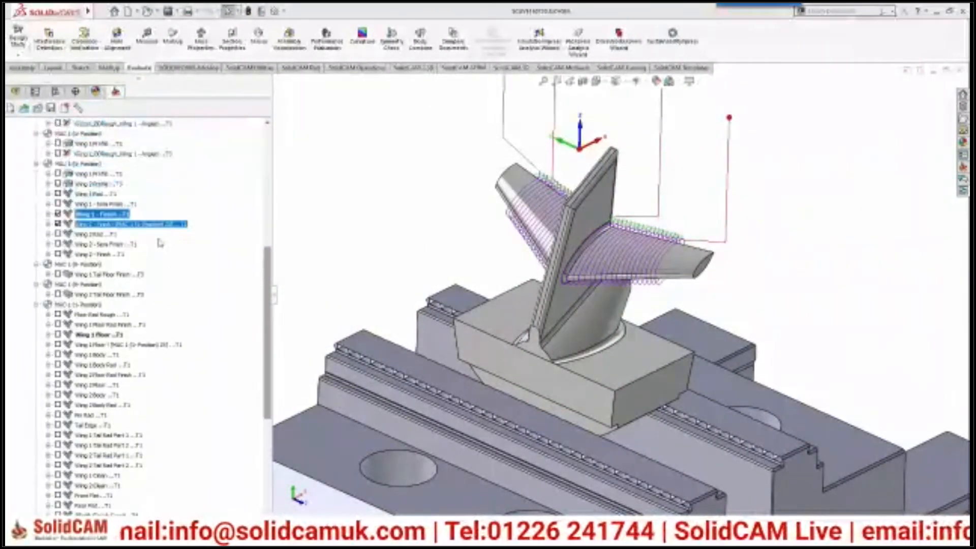
- Rename the mirrored wing finishing operation as Wing 2, then save and exit it
left_click(118, 226)
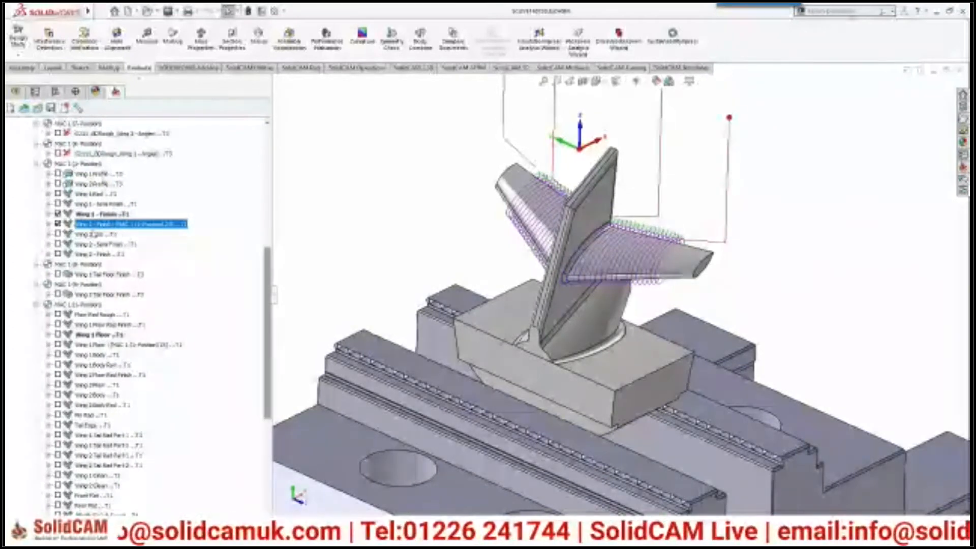
double_click(127, 227)
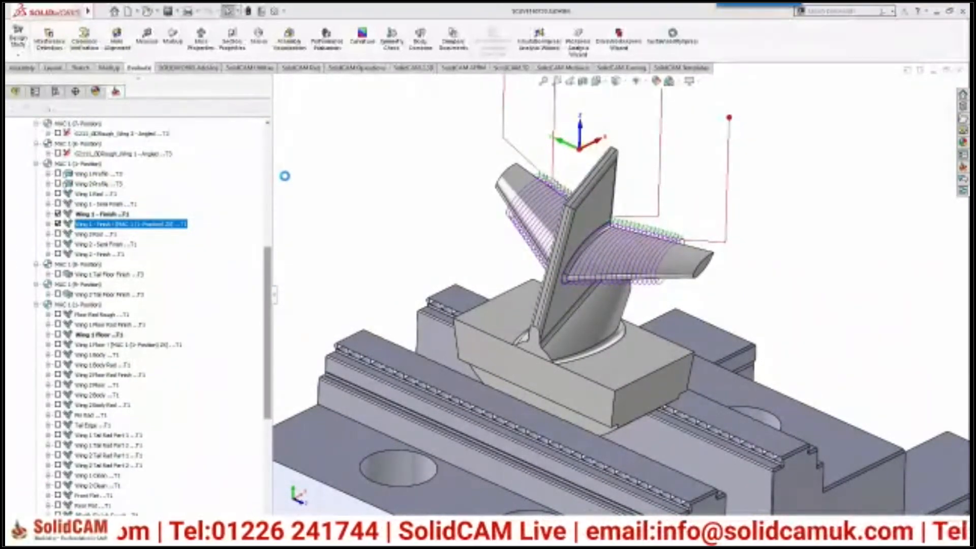
left_click(322, 145)
left_click_drag(343, 144, 258, 145)
key("BackSpace")
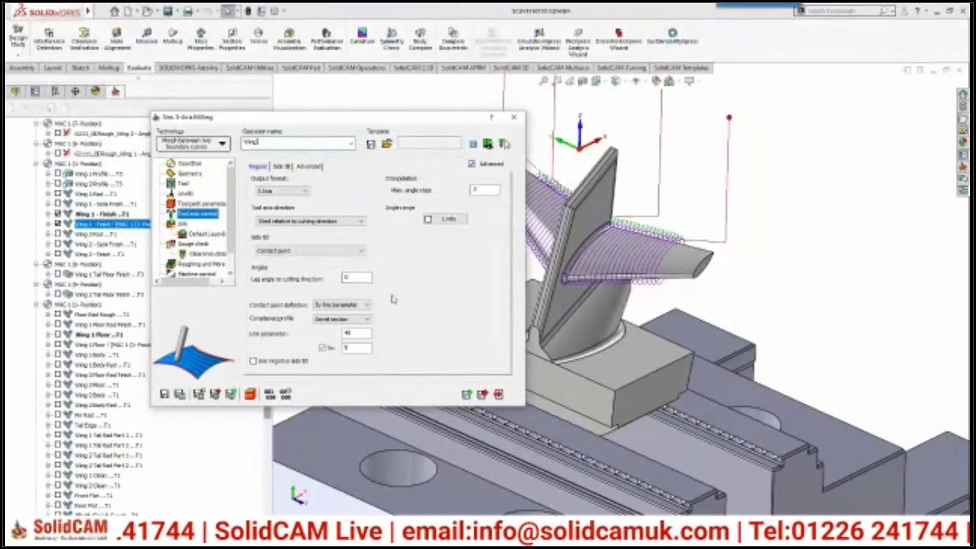
left_click(483, 394)
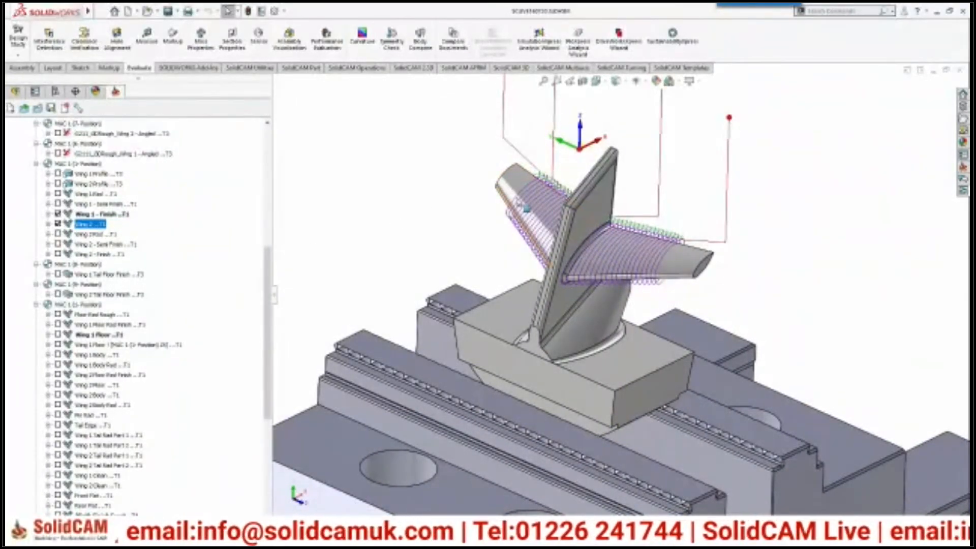
- Hide the Wing 1 - Finish and Wing 2 toolpaths and display the Wing 1 Finish End toolpath at the wing tip
left_click(57, 214)
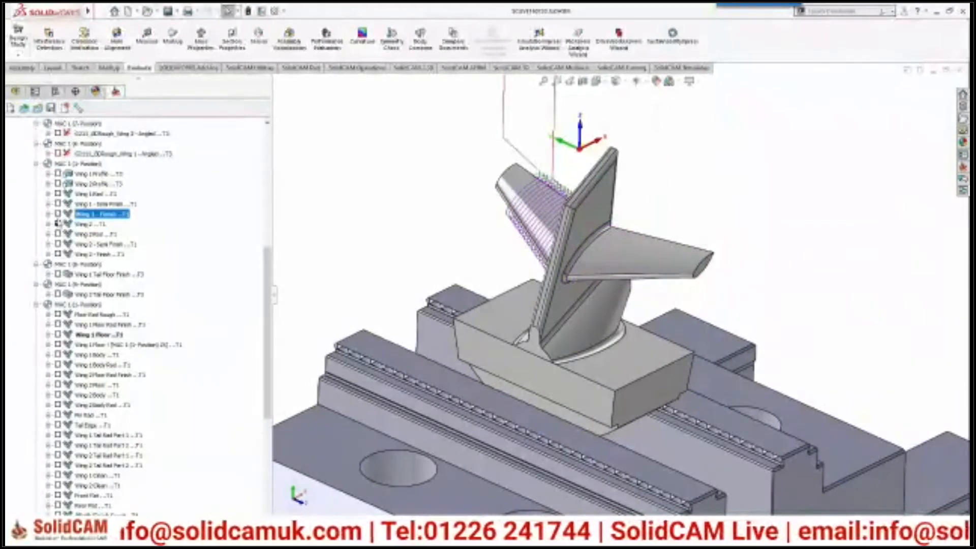
left_click(58, 224)
scroll(112, 302, "up", 6)
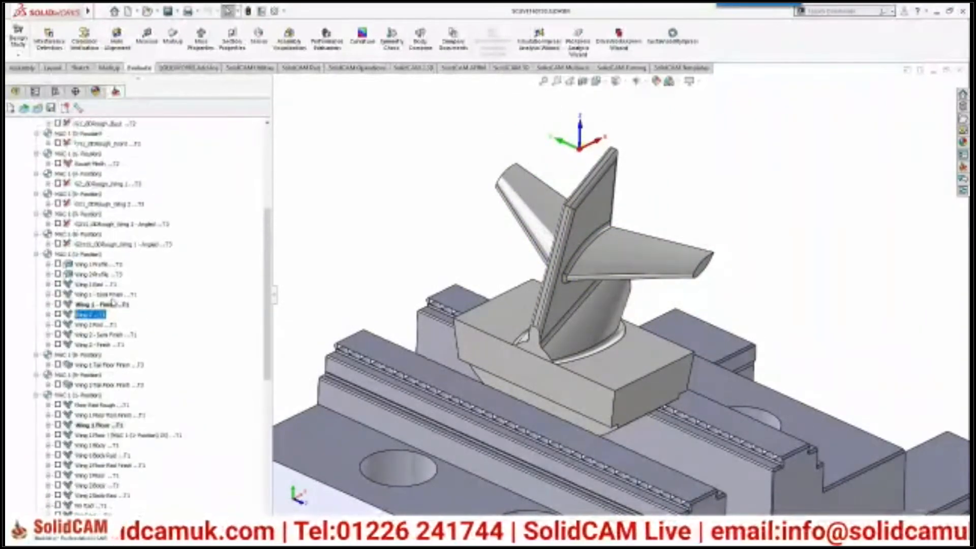
scroll(113, 303, "up", 3)
left_click(83, 275)
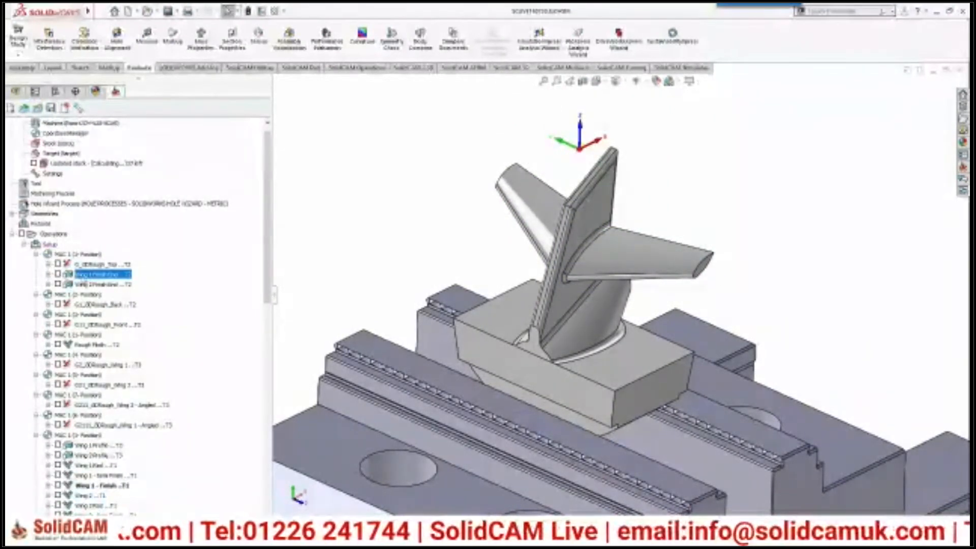
left_click(57, 274)
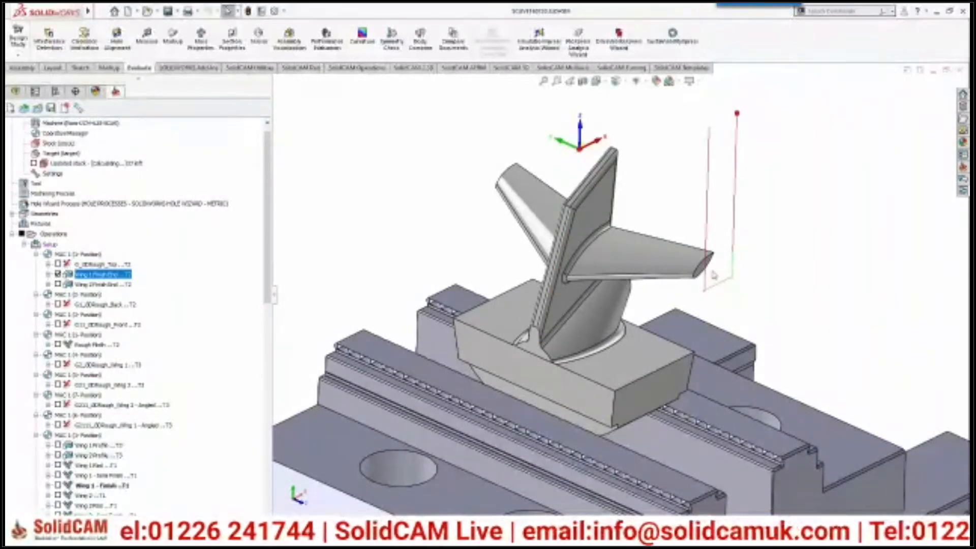
scroll(690, 296, "down", 3)
scroll(703, 318, "up", 5)
scroll(666, 311, "down", 3)
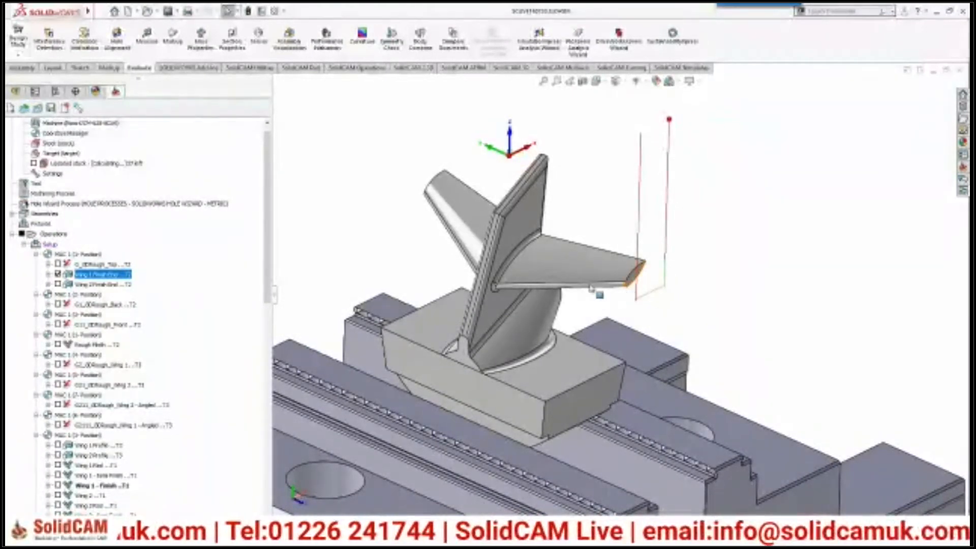
- Mirror the Wing 1 Finish End operation about the ZX plane of MAC 1 (1-Position) to the opposite wing tip
right_click(118, 283)
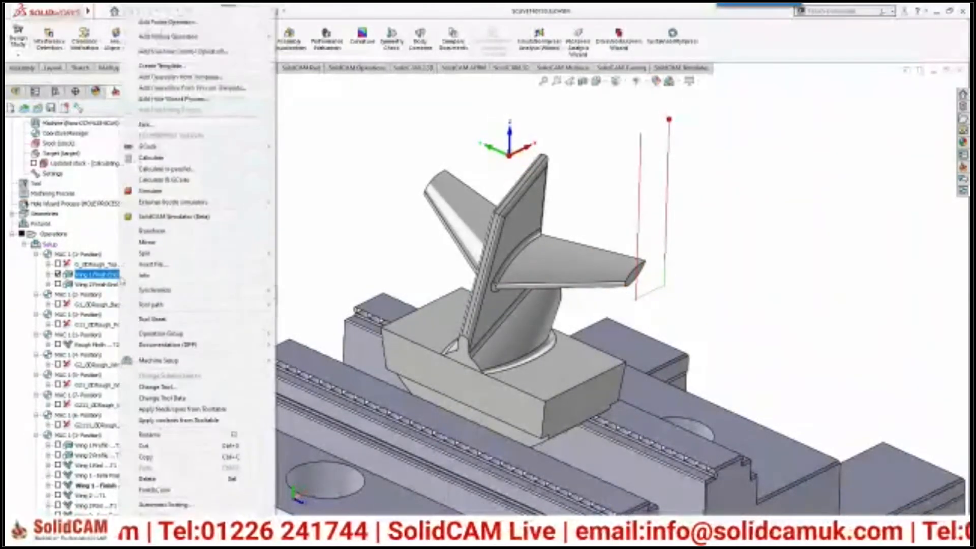
left_click(155, 247)
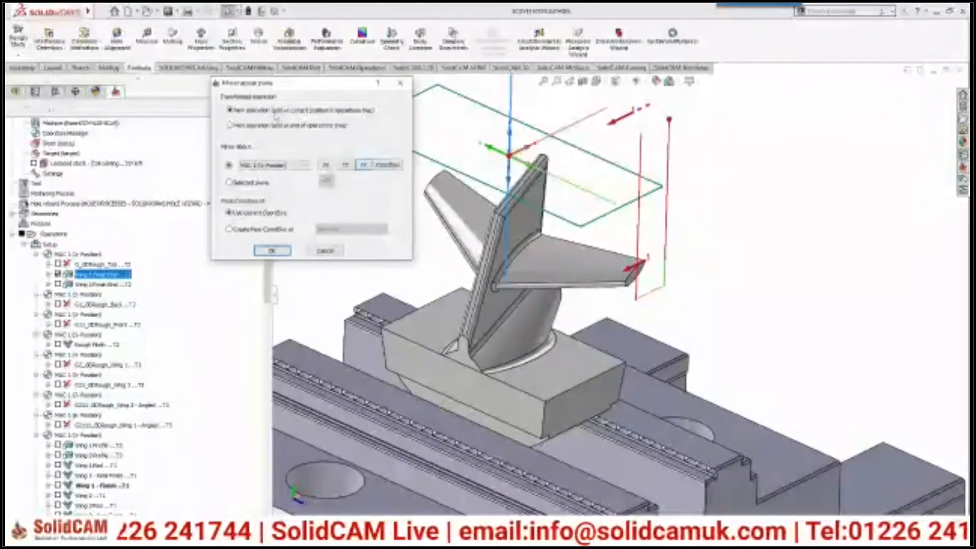
left_click(326, 165)
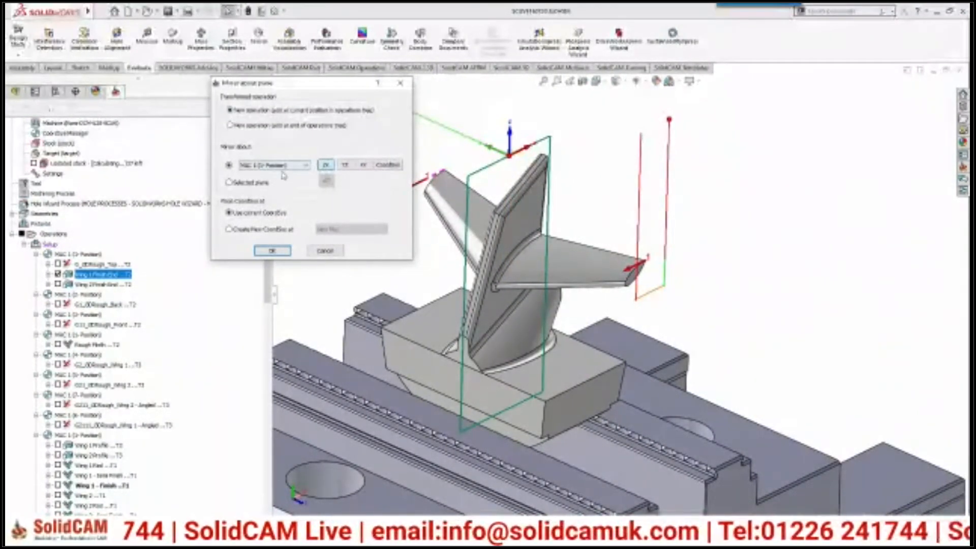
left_click(273, 251)
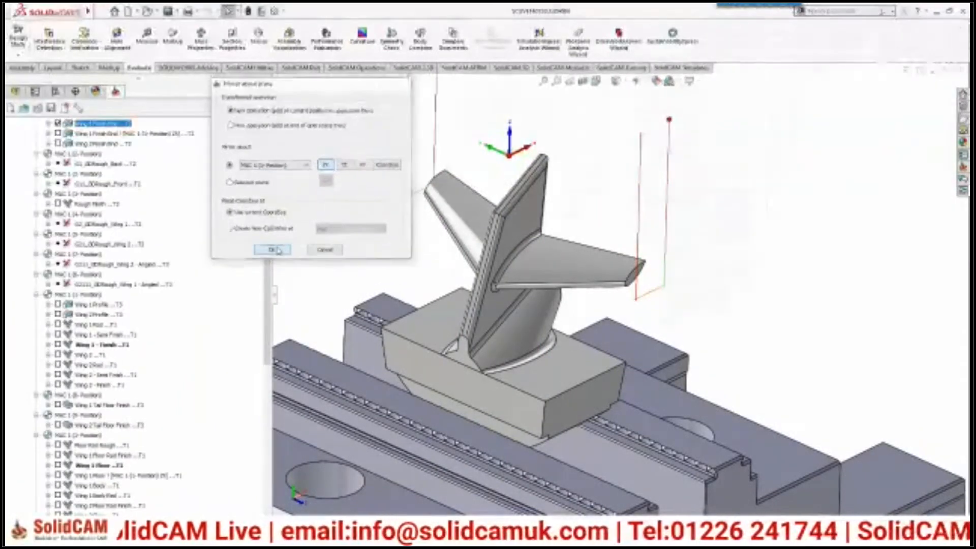
scroll(417, 305, "up", 3)
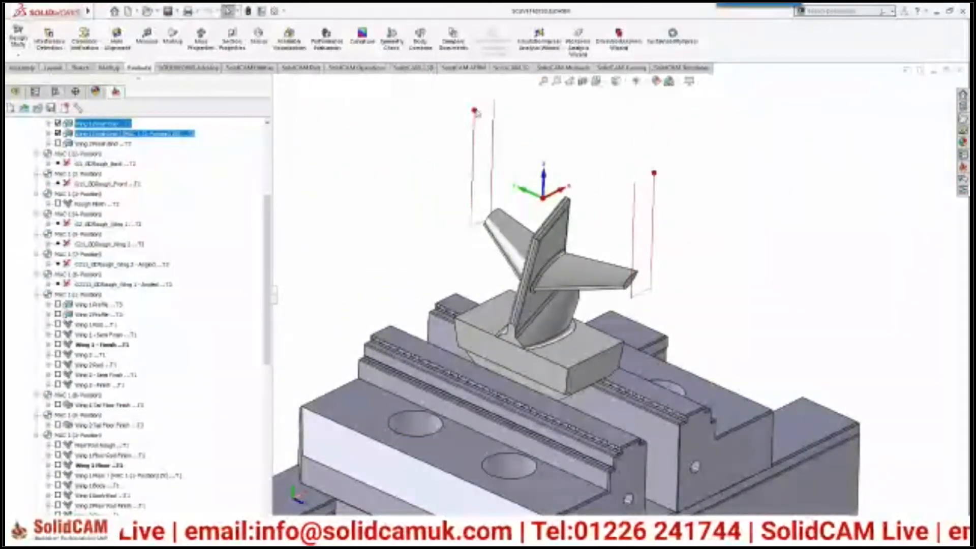